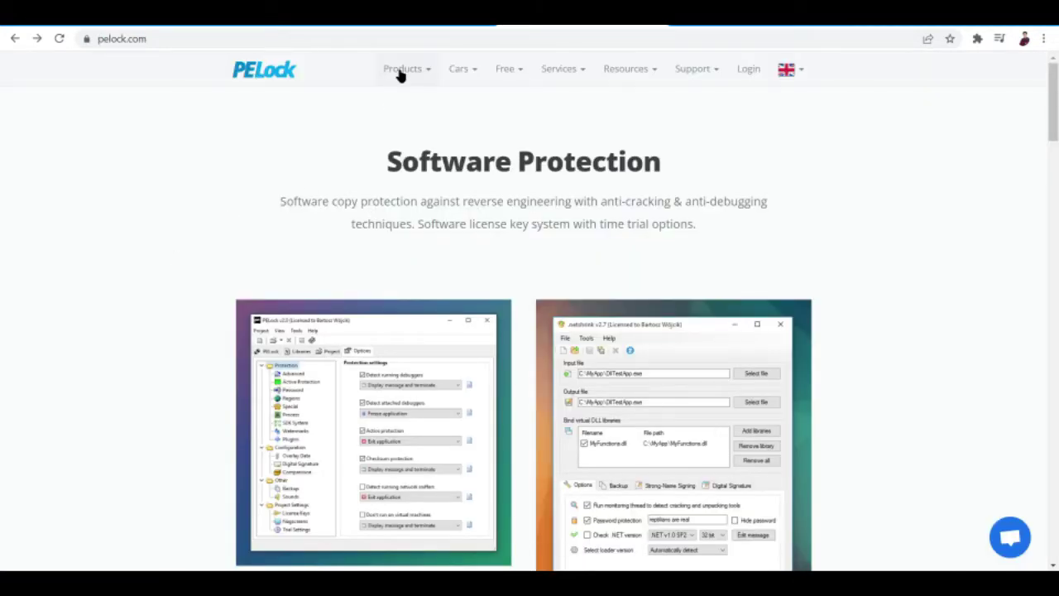
- Open PELock's Social Media Bot product page and look over the social media sites it supports
{"action": "mouse_move", "coordinate": [403, 71]}
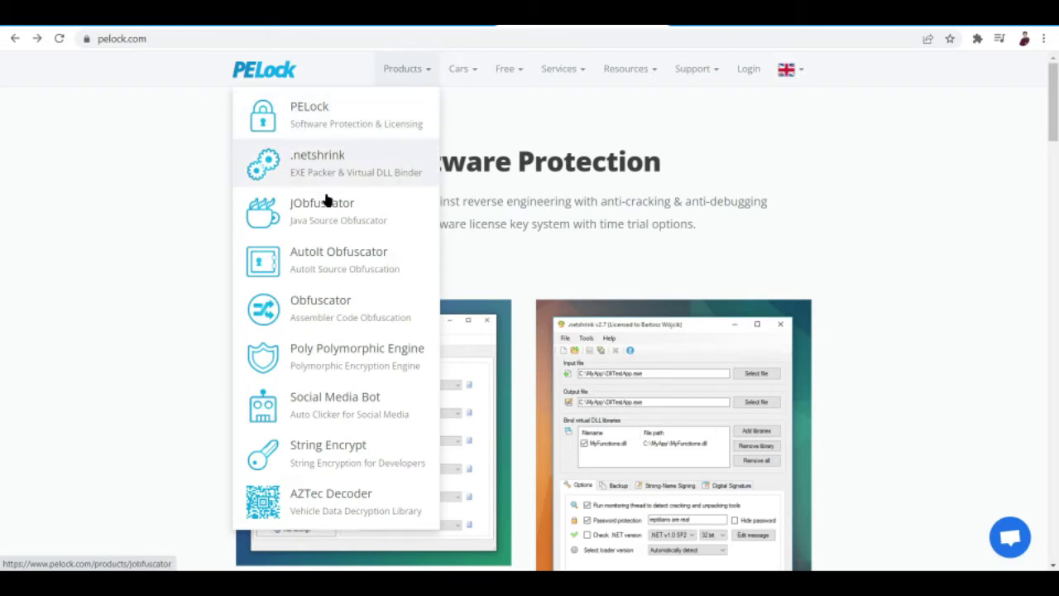
{"action": "scroll", "coordinate": [331, 420], "scroll_direction": "down", "scroll_amount": 1}
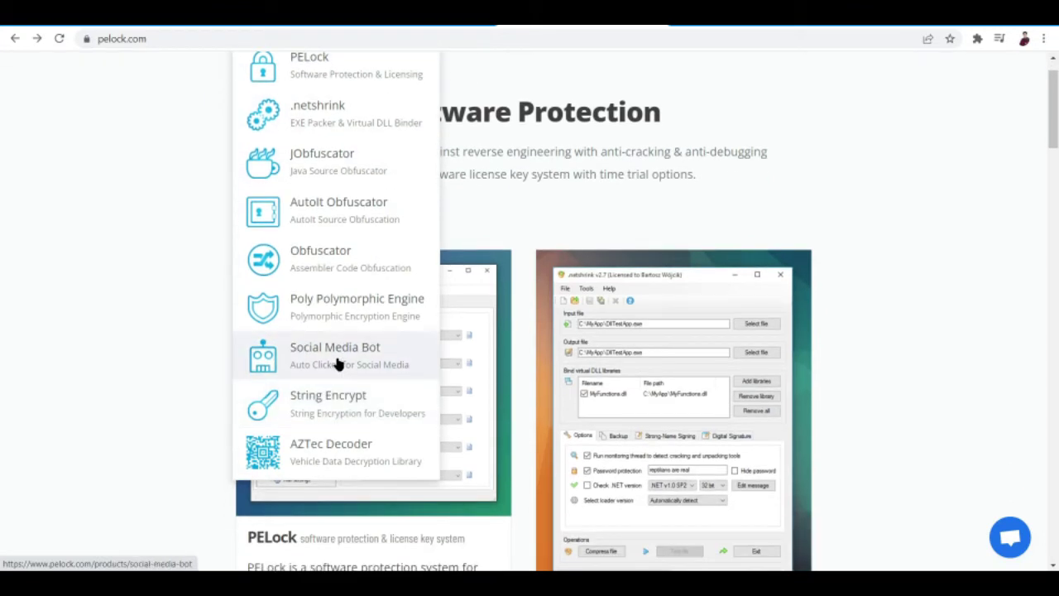
{"action": "left_click", "coordinate": [338, 364]}
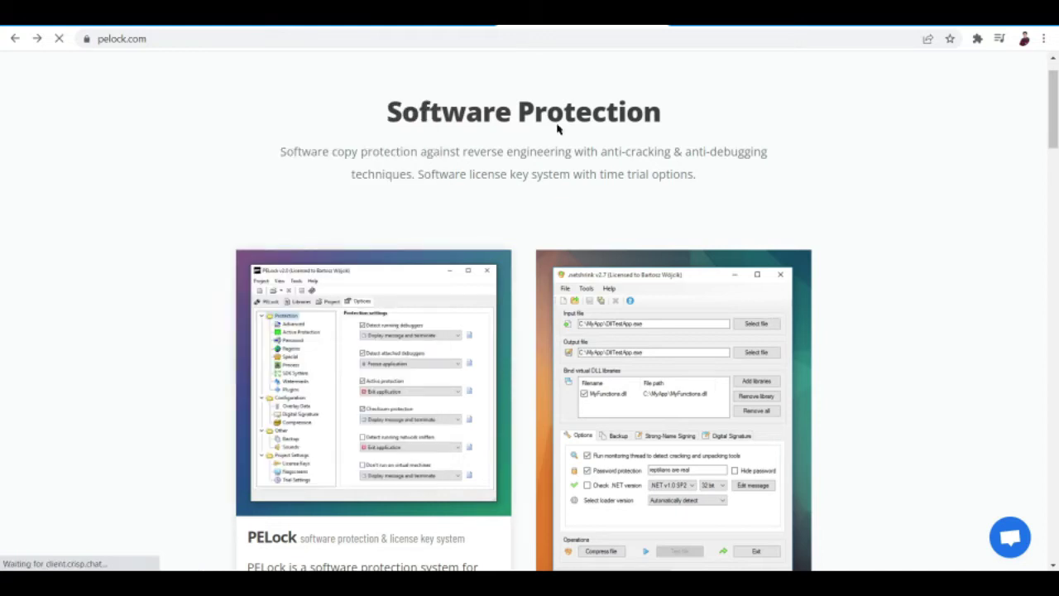
{"action": "scroll", "coordinate": [605, 361], "scroll_direction": "down", "scroll_amount": 4}
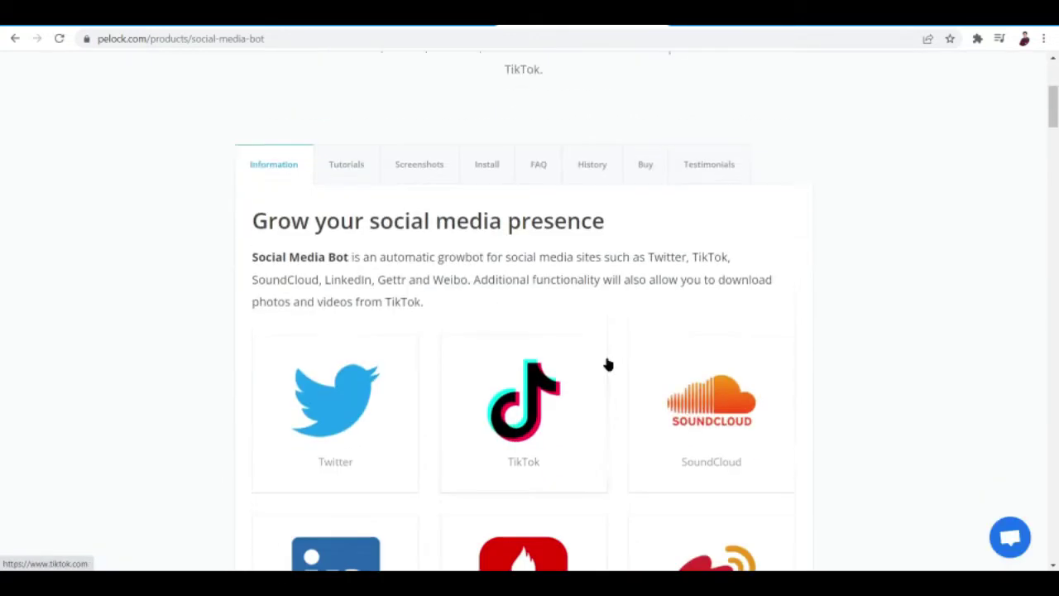
{"action": "scroll", "coordinate": [608, 364], "scroll_direction": "up", "scroll_amount": 2}
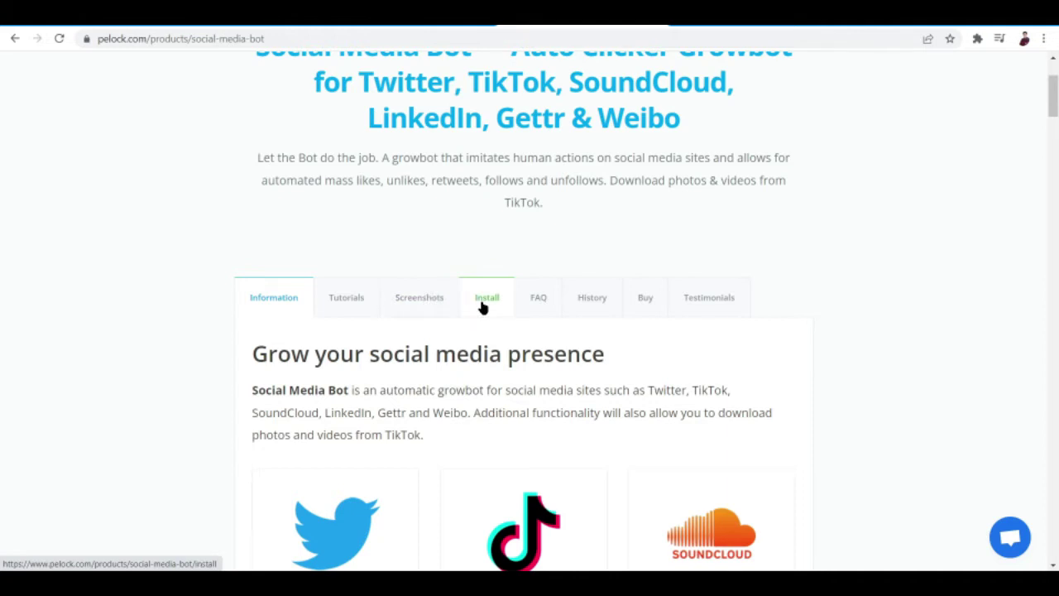
{"action": "scroll", "coordinate": [456, 393], "scroll_direction": "down", "scroll_amount": 5}
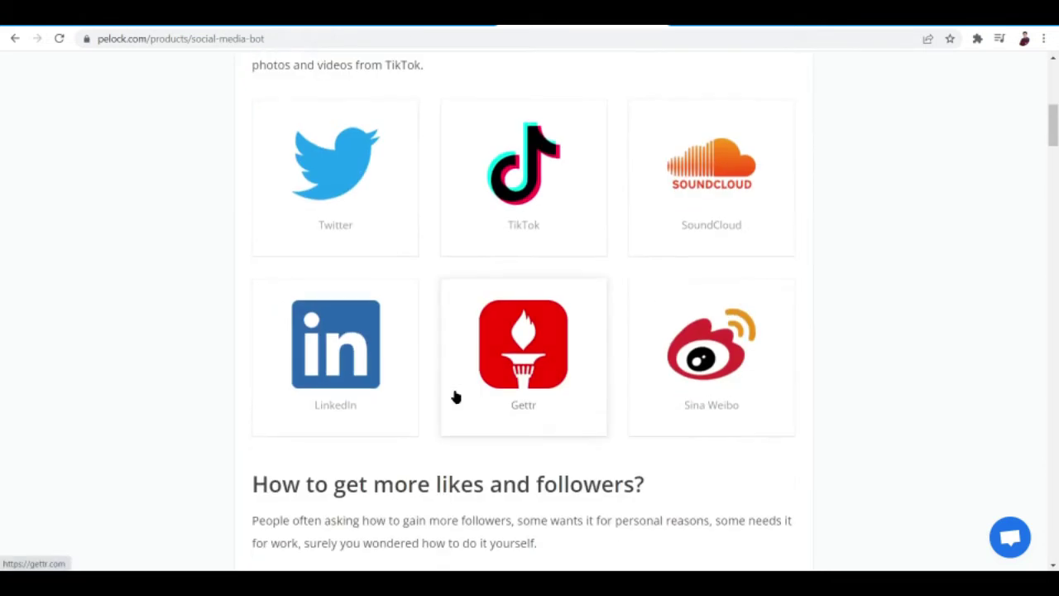
{"action": "scroll", "coordinate": [456, 397], "scroll_direction": "up", "scroll_amount": 2}
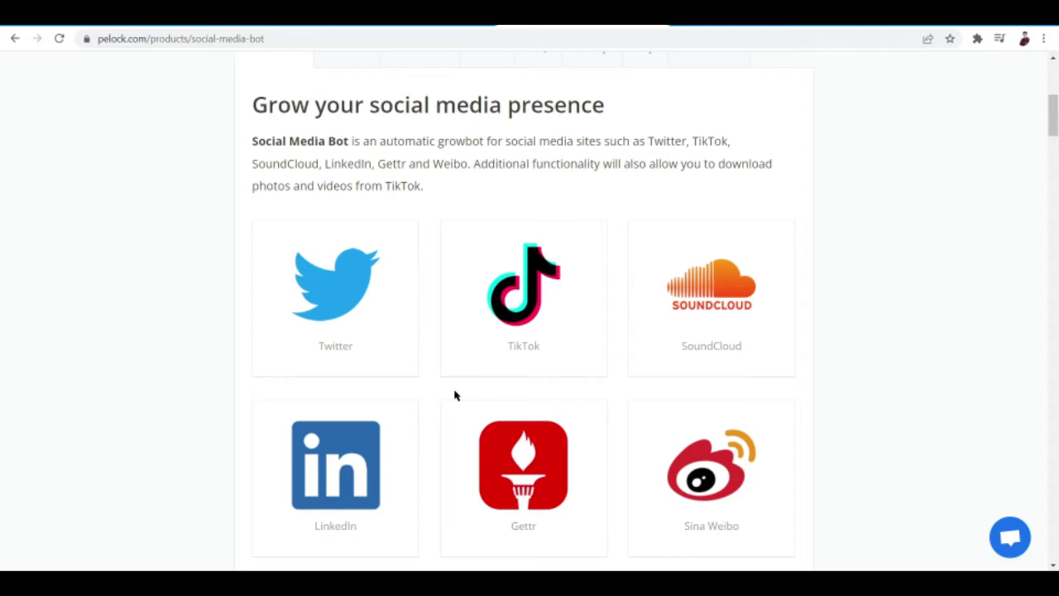
{"action": "scroll", "coordinate": [455, 395], "scroll_direction": "down", "scroll_amount": 2}
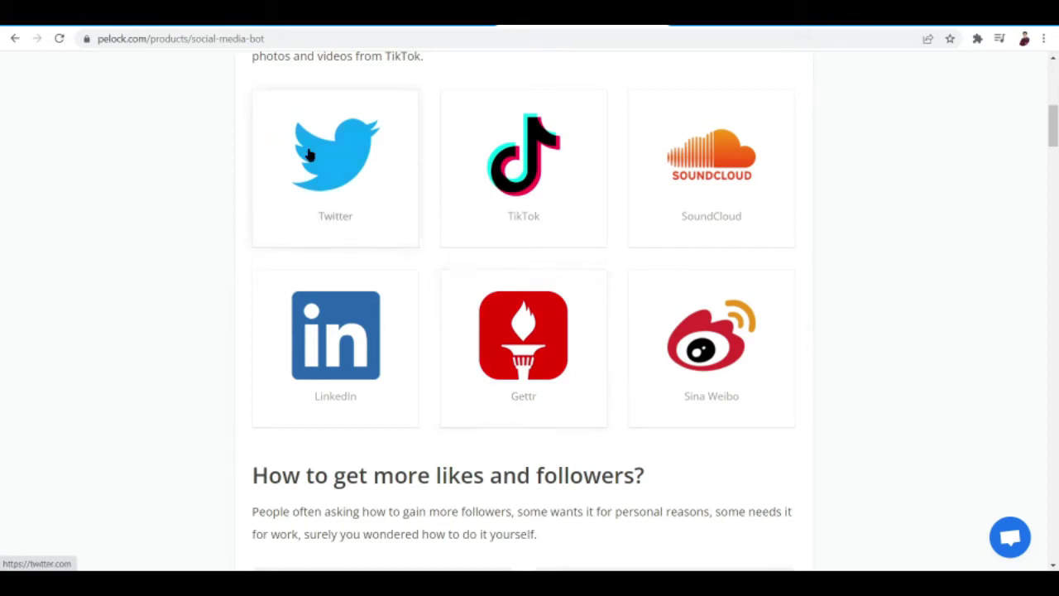
{"action": "left_click", "coordinate": [352, 180]}
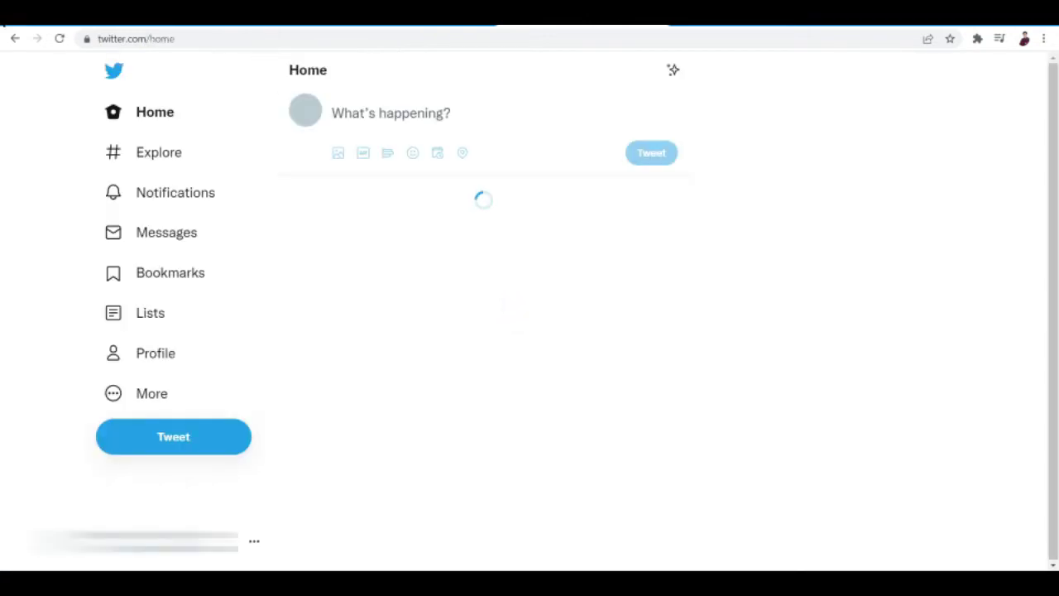
{"action": "left_click", "coordinate": [13, 38]}
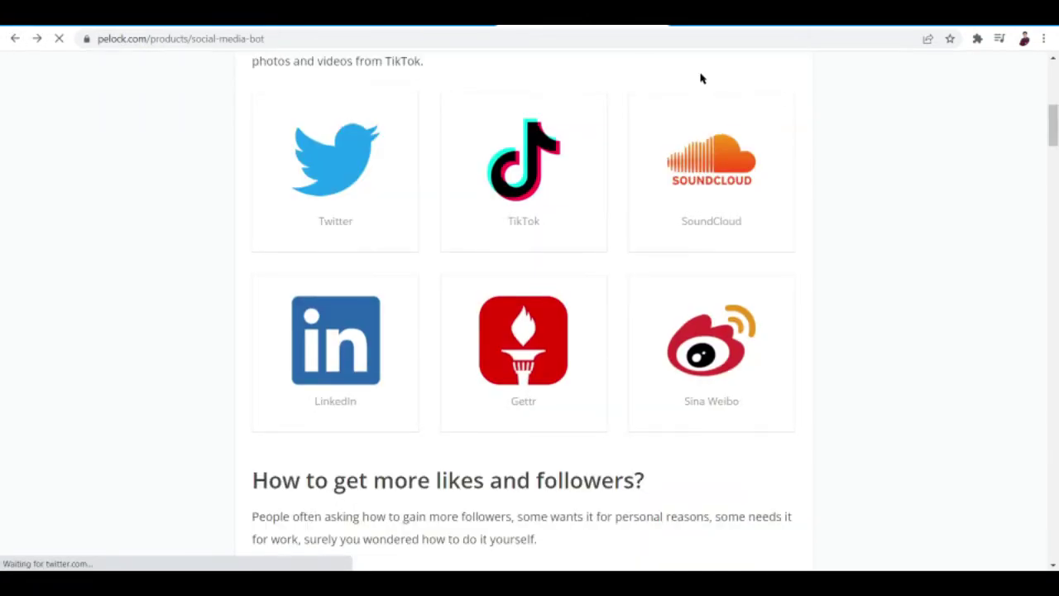
{"action": "scroll", "coordinate": [497, 121], "scroll_direction": "down", "scroll_amount": 3}
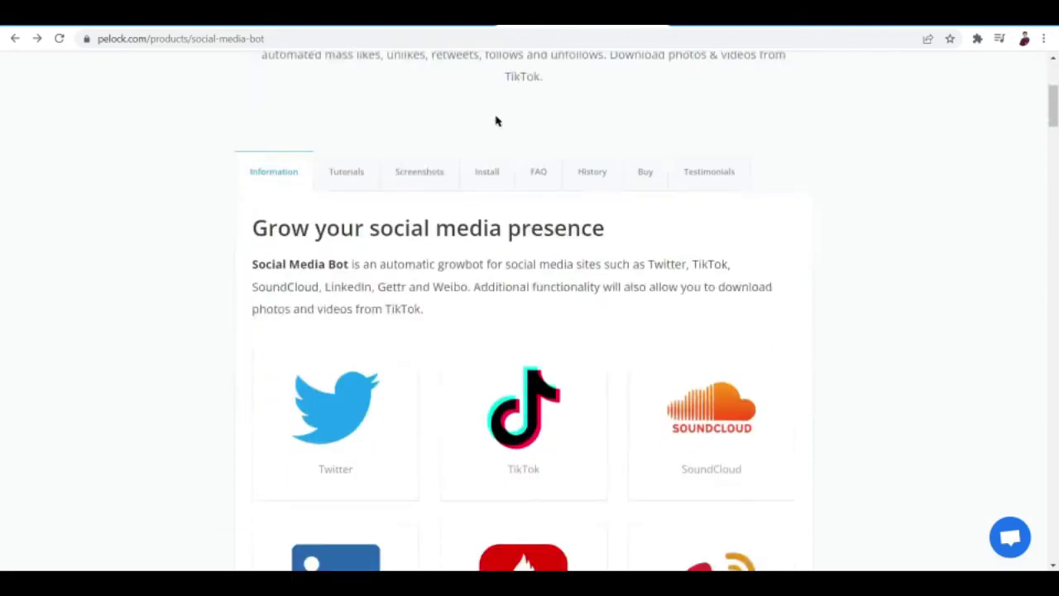
- Open the Social Media Bot installation page, look over the browser versions offered, and show the browser's installed extensions
{"action": "scroll", "coordinate": [496, 122], "scroll_direction": "down", "scroll_amount": 1}
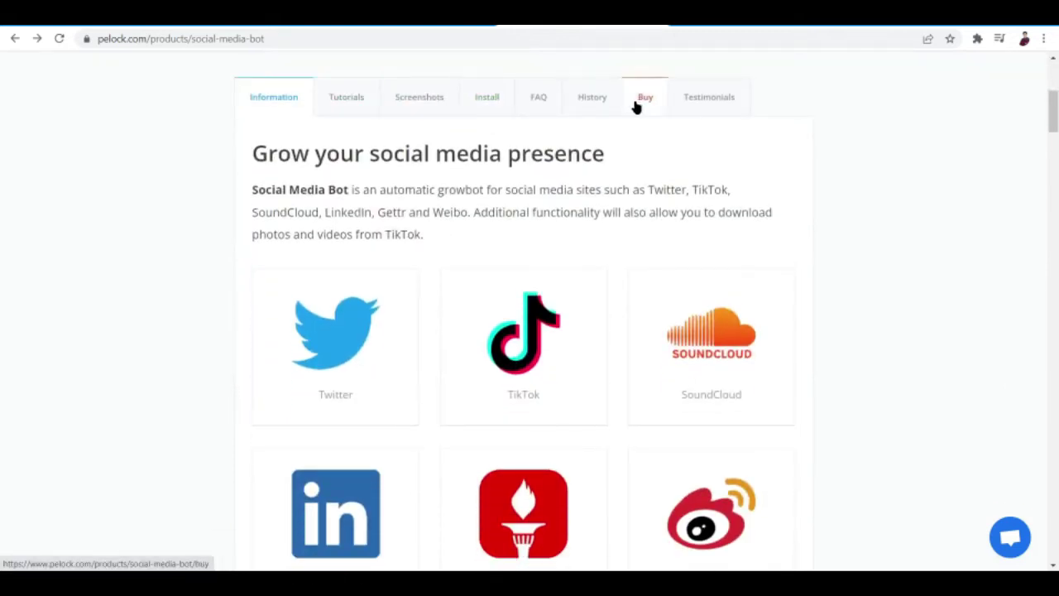
{"action": "left_click", "coordinate": [500, 102]}
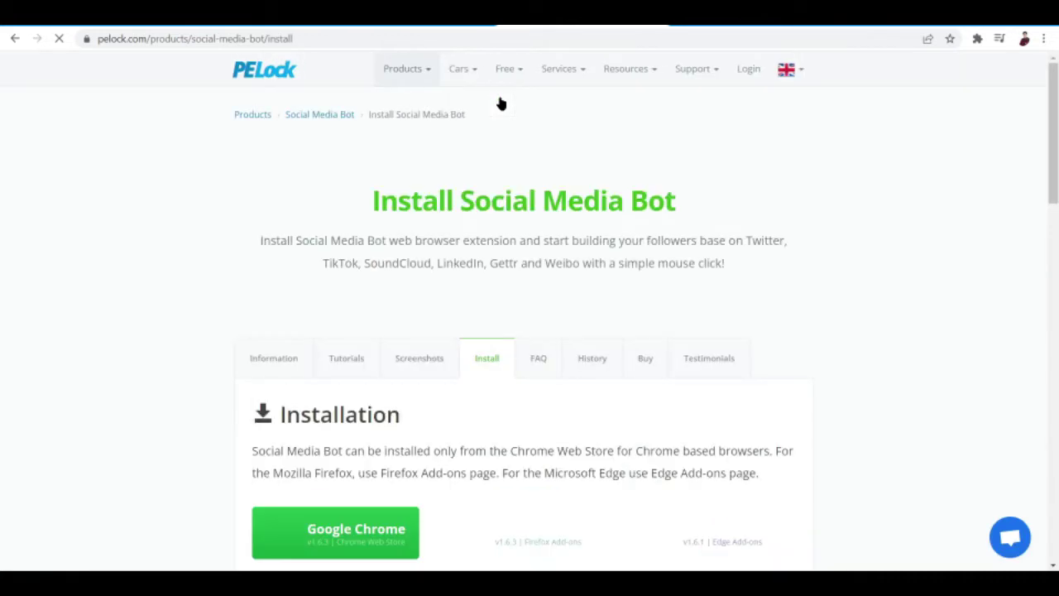
{"action": "scroll", "coordinate": [572, 373], "scroll_direction": "down", "scroll_amount": 3}
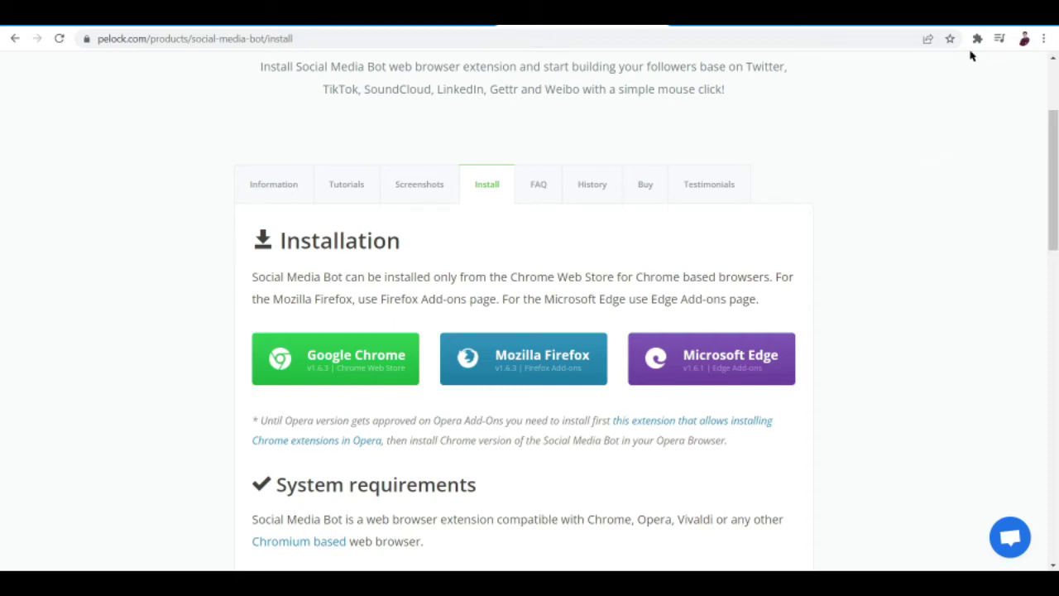
{"action": "left_click", "coordinate": [980, 48]}
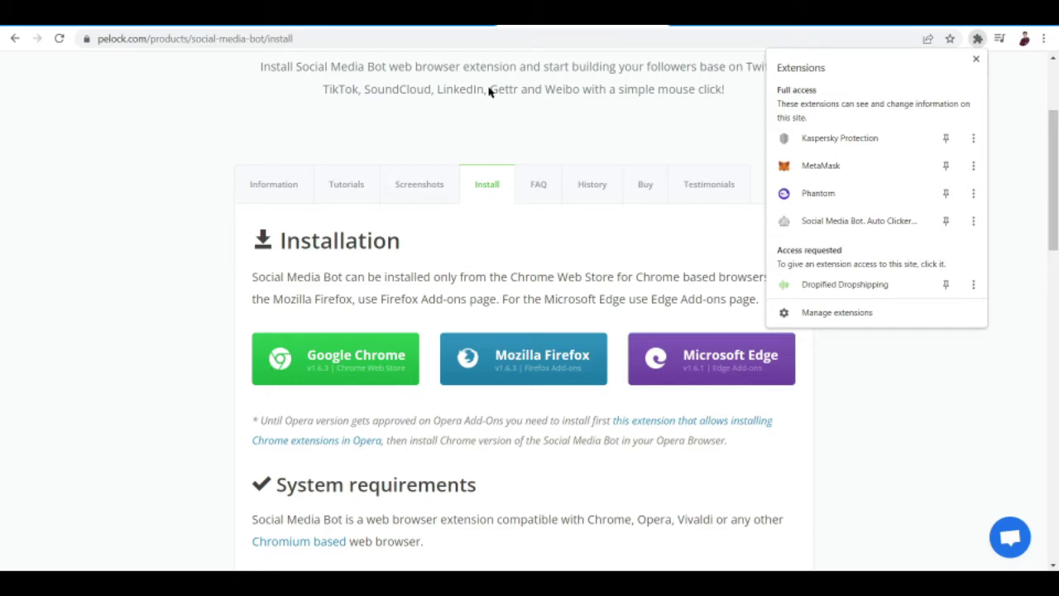
- Switch to the Real Deal Guild Twitter profile, launch the Social Media Bot extension there and open its options page
{"action": "left_click", "coordinate": [497, 17]}
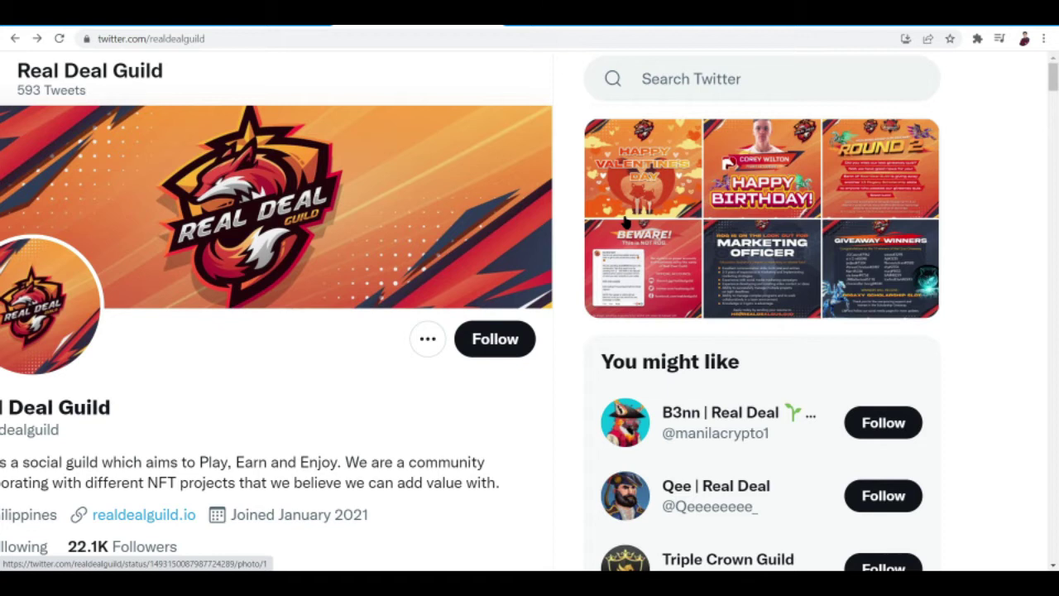
{"action": "left_click", "coordinate": [979, 40]}
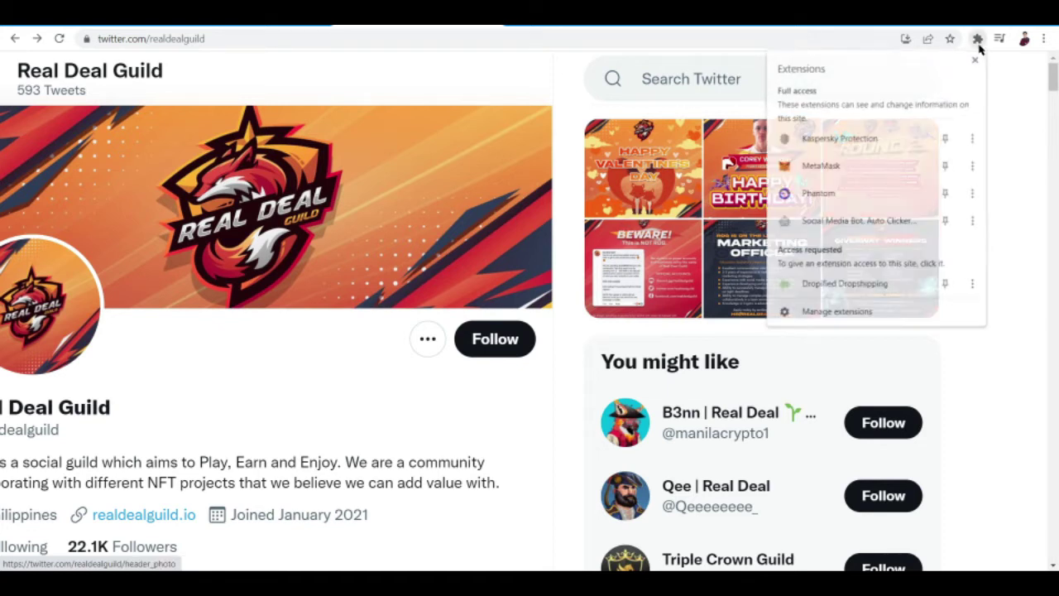
{"action": "left_click", "coordinate": [820, 221]}
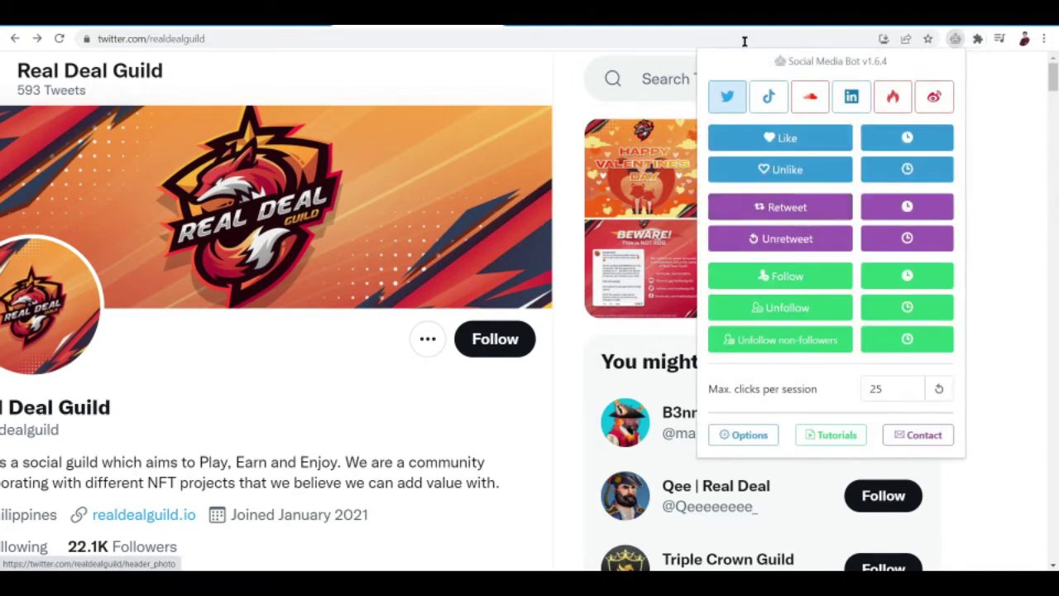
{"action": "left_click", "coordinate": [743, 434]}
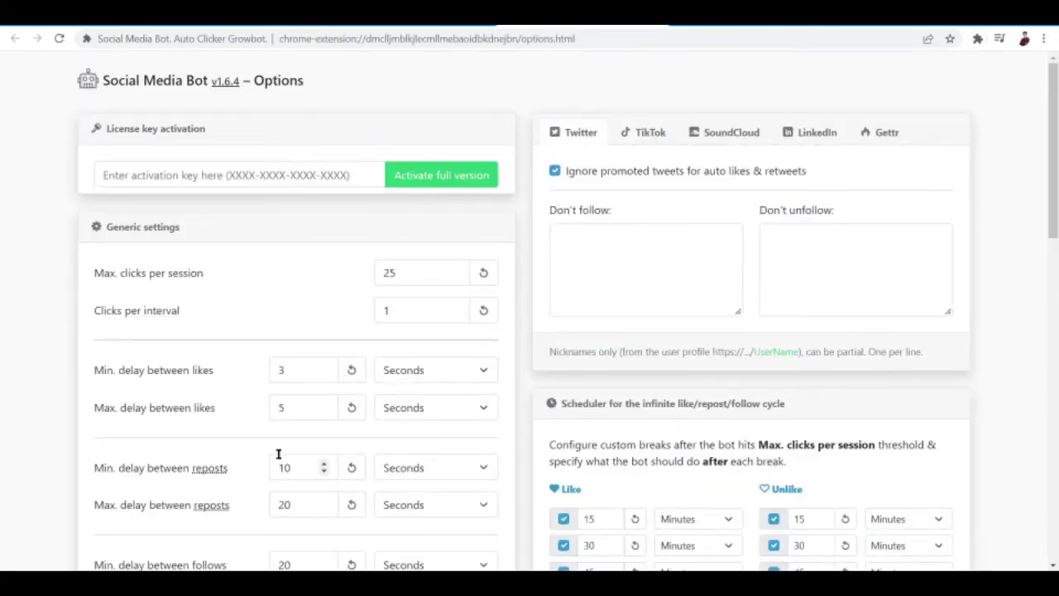
- Examine the bot's generic settings, like, repost and follow delays, skip ranges, browser timers and the scheduler's break settings
{"action": "scroll", "coordinate": [279, 455], "scroll_direction": "down", "scroll_amount": 3}
{"action": "scroll", "coordinate": [279, 457], "scroll_direction": "down", "scroll_amount": 1}
{"action": "scroll", "coordinate": [279, 457], "scroll_direction": "up", "scroll_amount": 6}
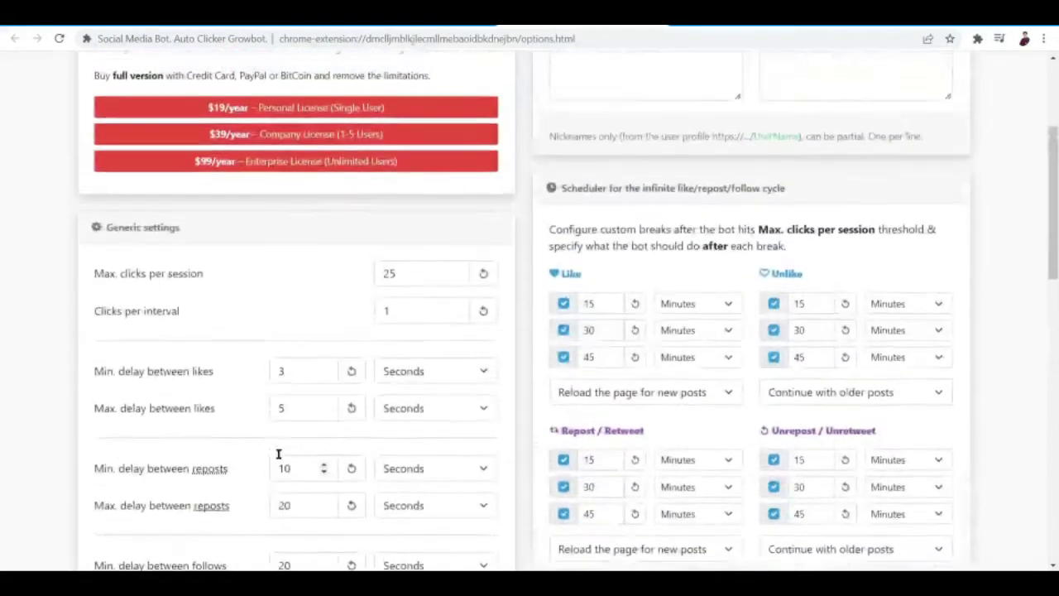
{"action": "scroll", "coordinate": [279, 458], "scroll_direction": "down", "scroll_amount": 9}
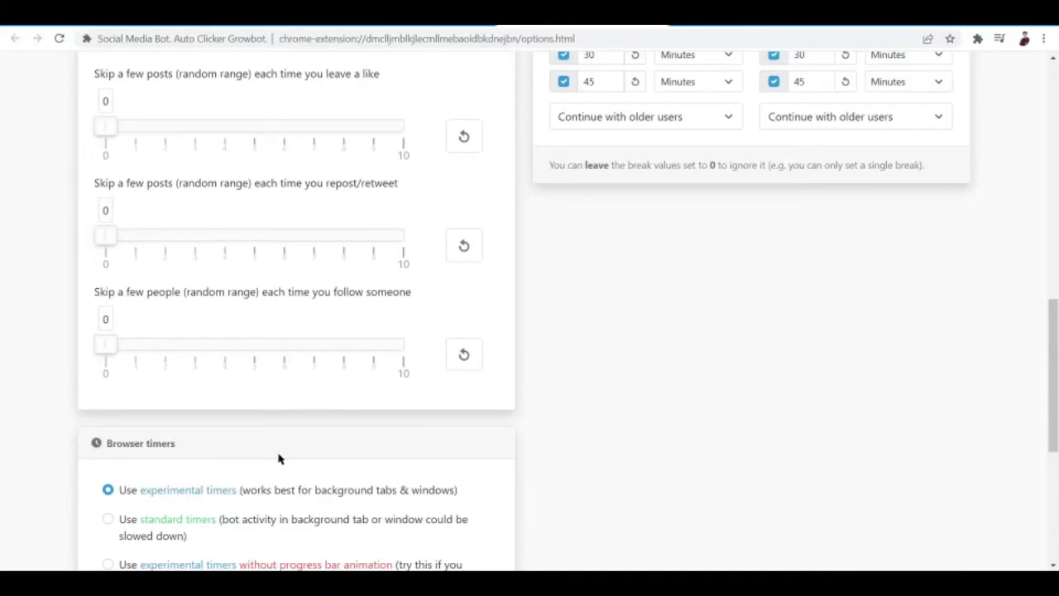
{"action": "scroll", "coordinate": [553, 401], "scroll_direction": "up", "scroll_amount": 3}
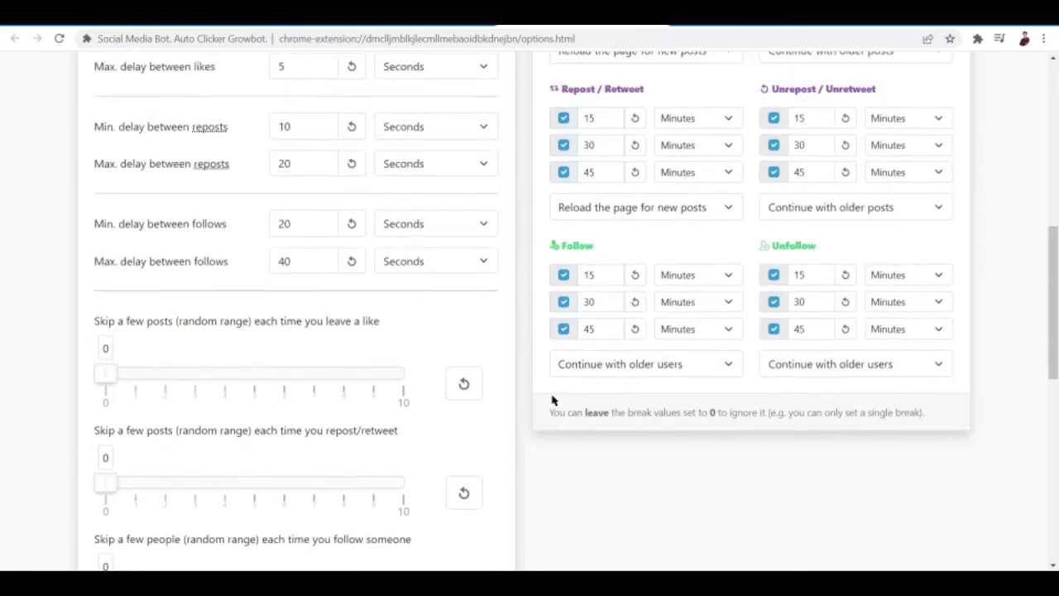
{"action": "scroll", "coordinate": [553, 400], "scroll_direction": "up", "scroll_amount": 4}
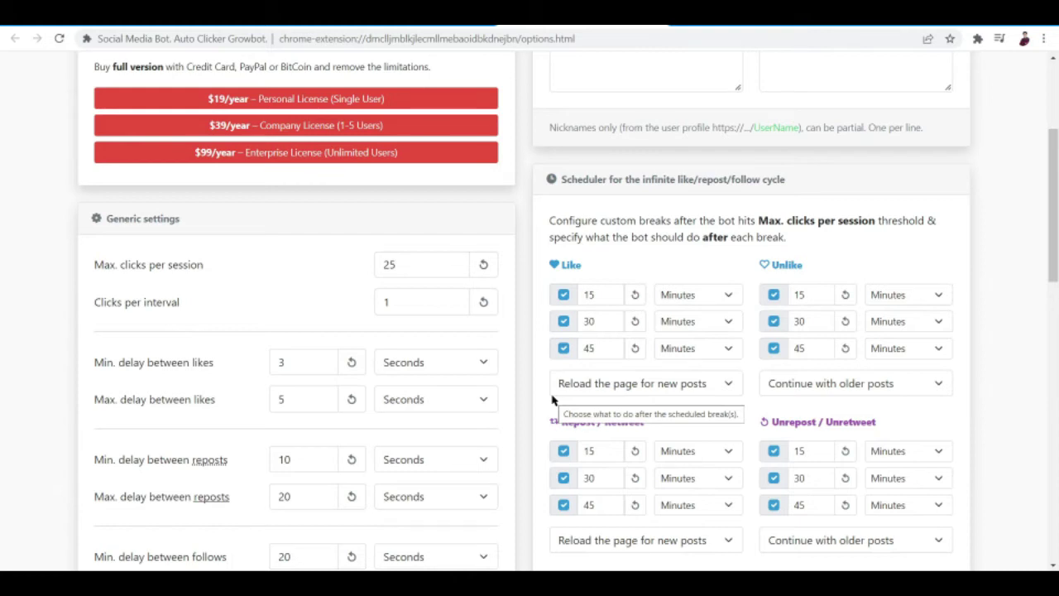
{"action": "scroll", "coordinate": [726, 213], "scroll_direction": "down", "scroll_amount": 2}
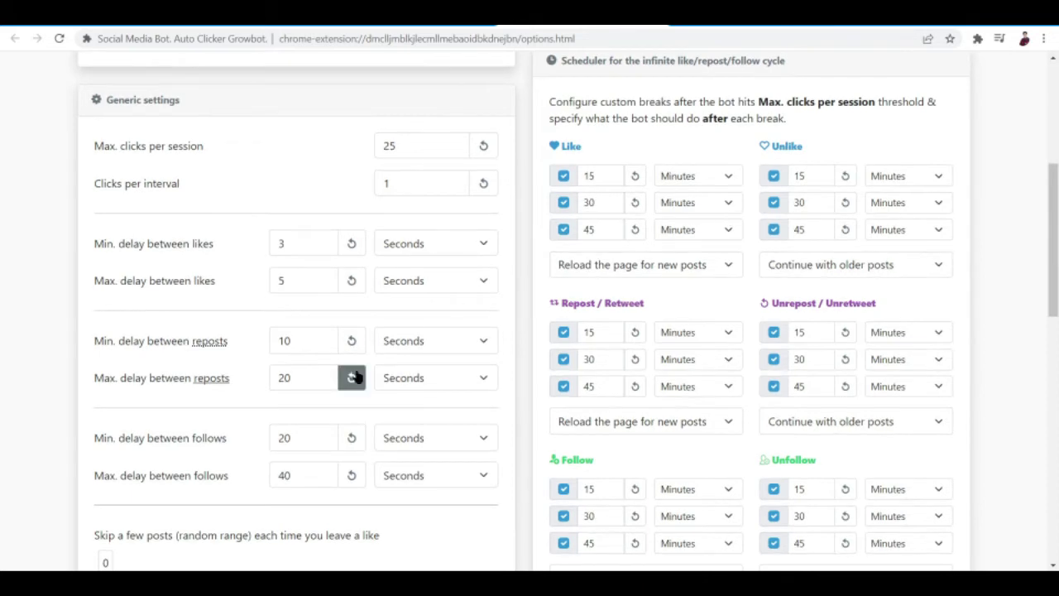
{"action": "scroll", "coordinate": [354, 375], "scroll_direction": "down", "scroll_amount": 3}
{"action": "scroll", "coordinate": [359, 373], "scroll_direction": "down", "scroll_amount": 1}
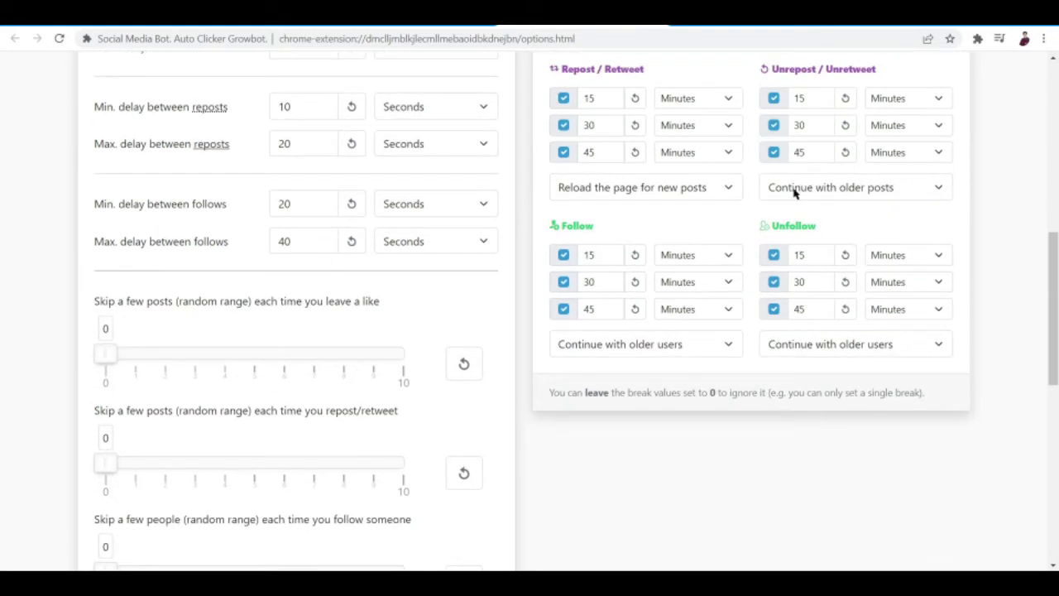
{"action": "scroll", "coordinate": [794, 192], "scroll_direction": "up", "scroll_amount": 3}
{"action": "scroll", "coordinate": [795, 192], "scroll_direction": "up", "scroll_amount": 2}
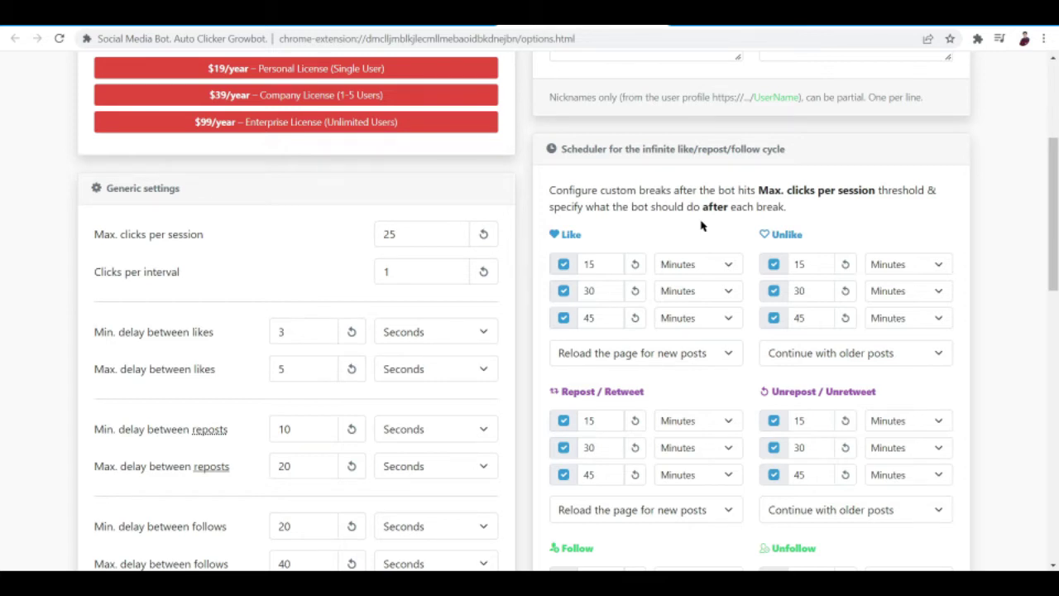
{"action": "scroll", "coordinate": [848, 356], "scroll_direction": "down", "scroll_amount": 5}
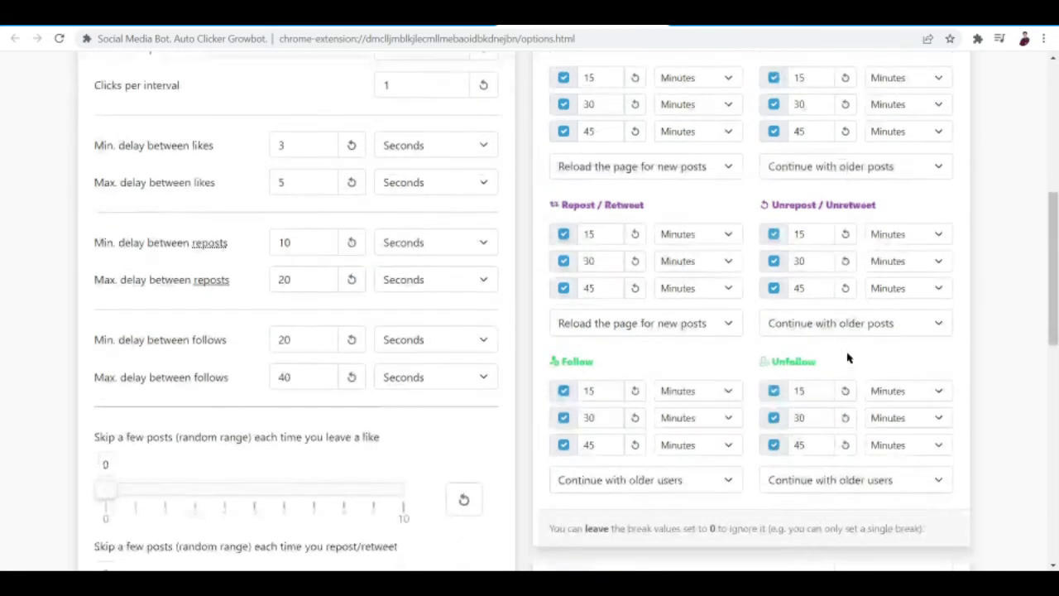
{"action": "scroll", "coordinate": [720, 148], "scroll_direction": "up", "scroll_amount": 2}
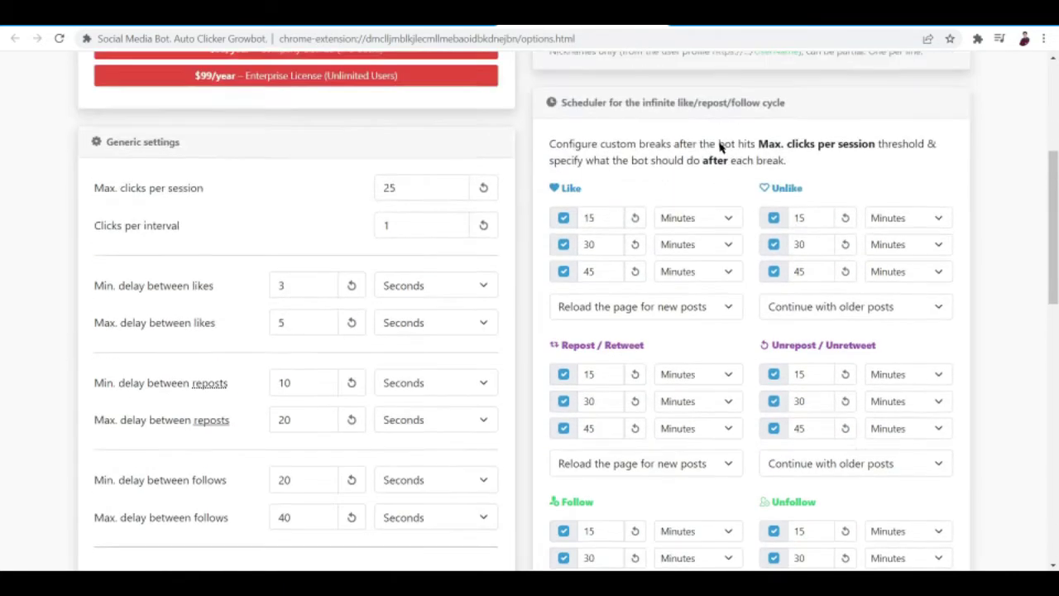
{"action": "scroll", "coordinate": [720, 147], "scroll_direction": "down", "scroll_amount": 4}
{"action": "scroll", "coordinate": [720, 147], "scroll_direction": "up", "scroll_amount": 7}
{"action": "scroll", "coordinate": [720, 147], "scroll_direction": "up", "scroll_amount": 2}
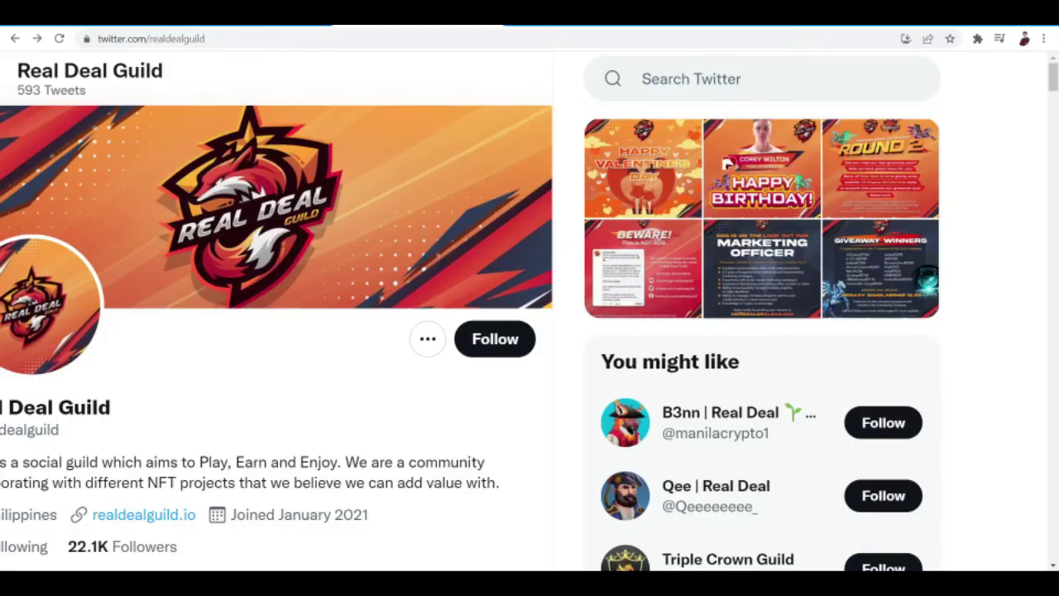
- Return to Twitter, search for "boredape" and open the Bored Ape Yacht Club profile
{"action": "left_click", "coordinate": [690, 76]}
{"action": "type", "text": "boredape"}
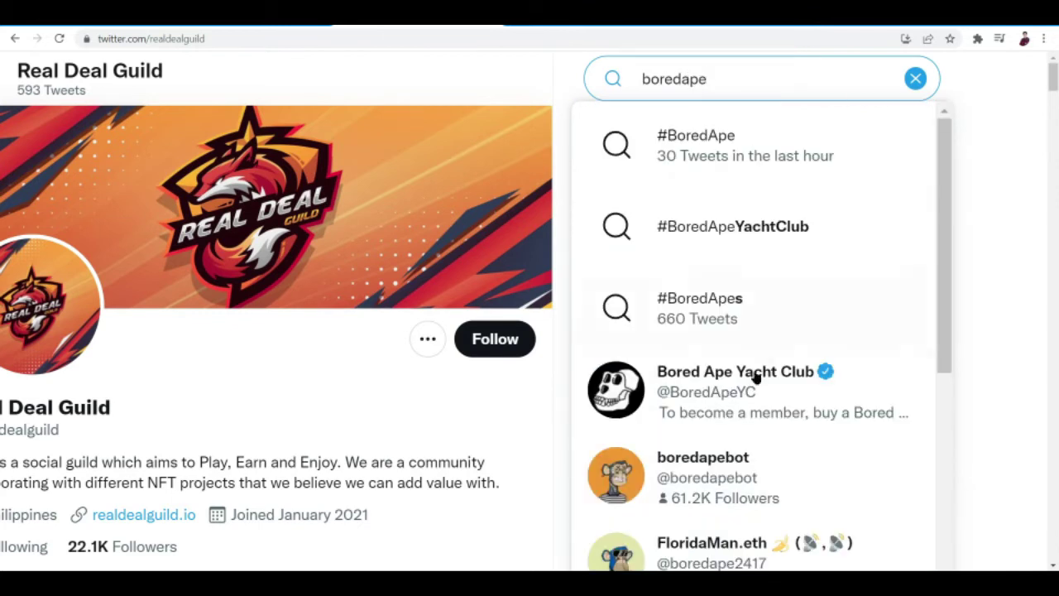
{"action": "left_click", "coordinate": [741, 398]}
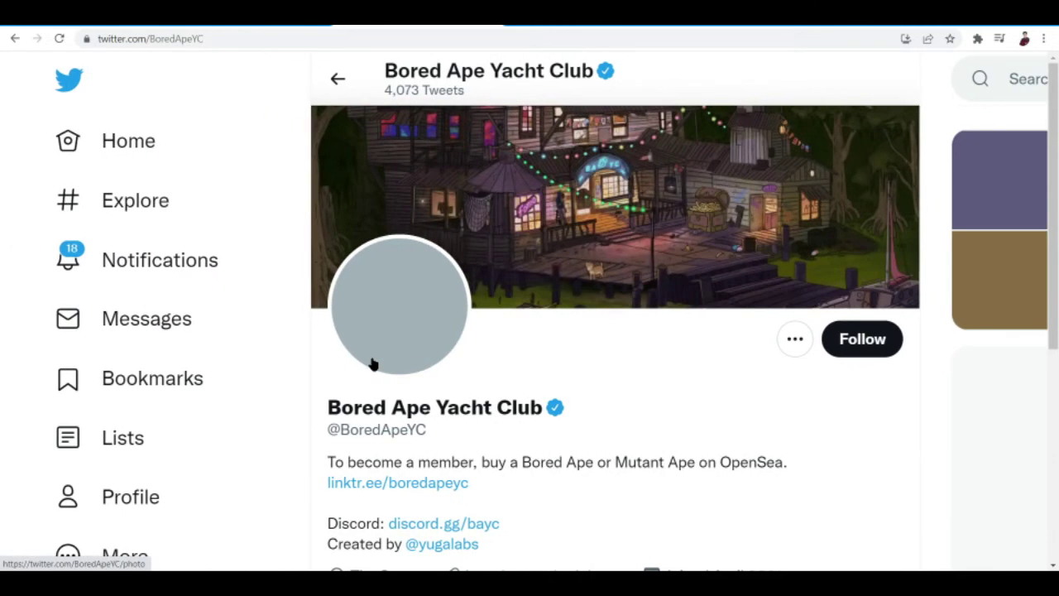
- Open the Bored Ape Yacht Club's followers list and go to the beginning of the list
{"action": "scroll", "coordinate": [372, 362], "scroll_direction": "down", "scroll_amount": 1}
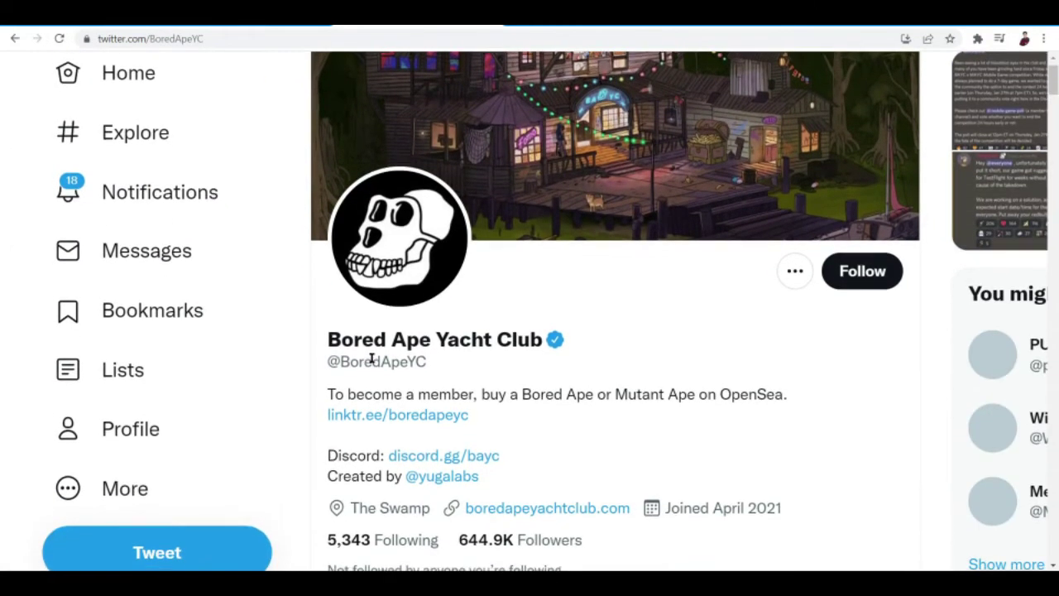
{"action": "scroll", "coordinate": [371, 359], "scroll_direction": "down", "scroll_amount": 2}
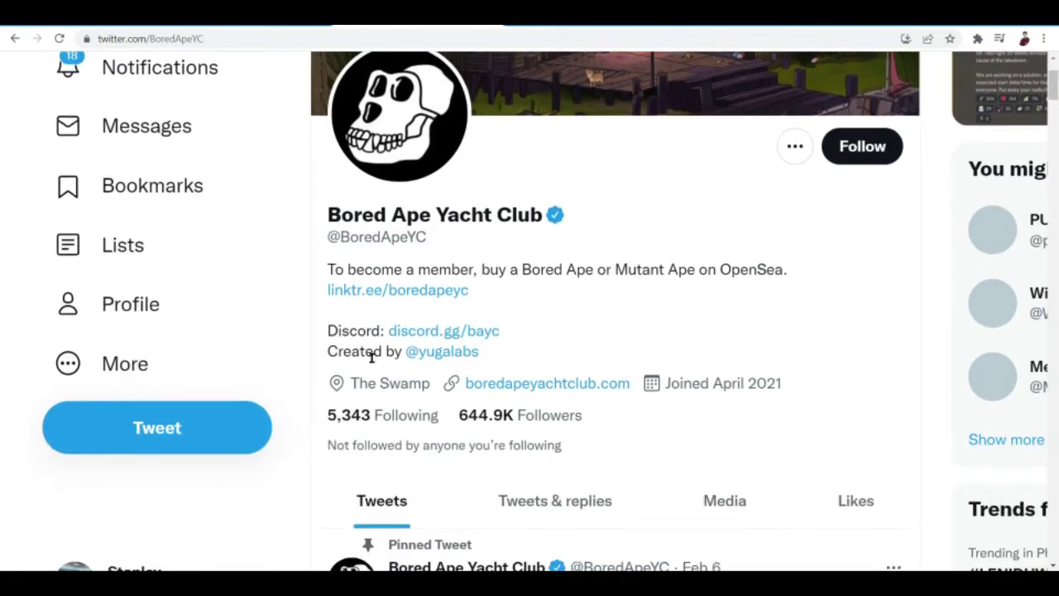
{"action": "left_click", "coordinate": [530, 419]}
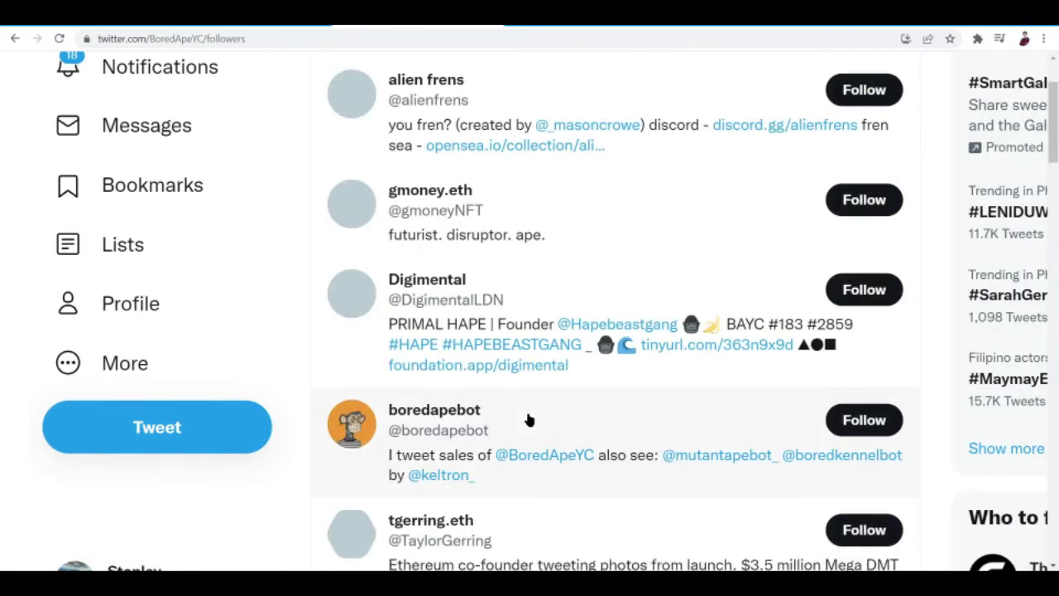
{"action": "scroll", "coordinate": [584, 300], "scroll_direction": "up", "scroll_amount": 3}
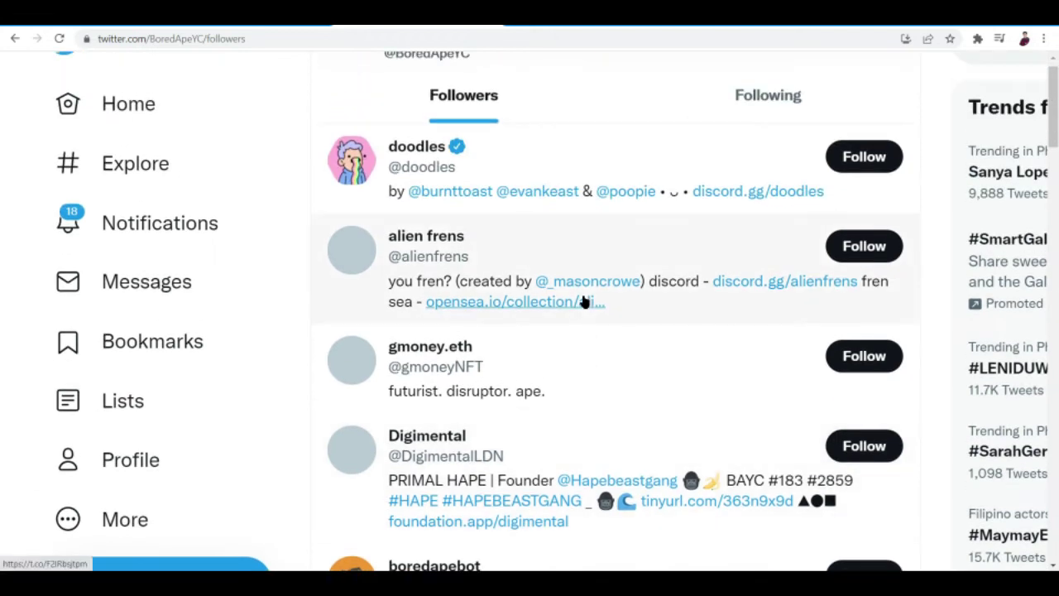
- Launch Social Media Bot on the Bored Ape Yacht Club followers list, try to start its infinite Follow cycle and dismiss the free-version notice
{"action": "scroll", "coordinate": [584, 301], "scroll_direction": "right", "scroll_amount": 5}
{"action": "scroll", "coordinate": [583, 301], "scroll_direction": "left", "scroll_amount": 1}
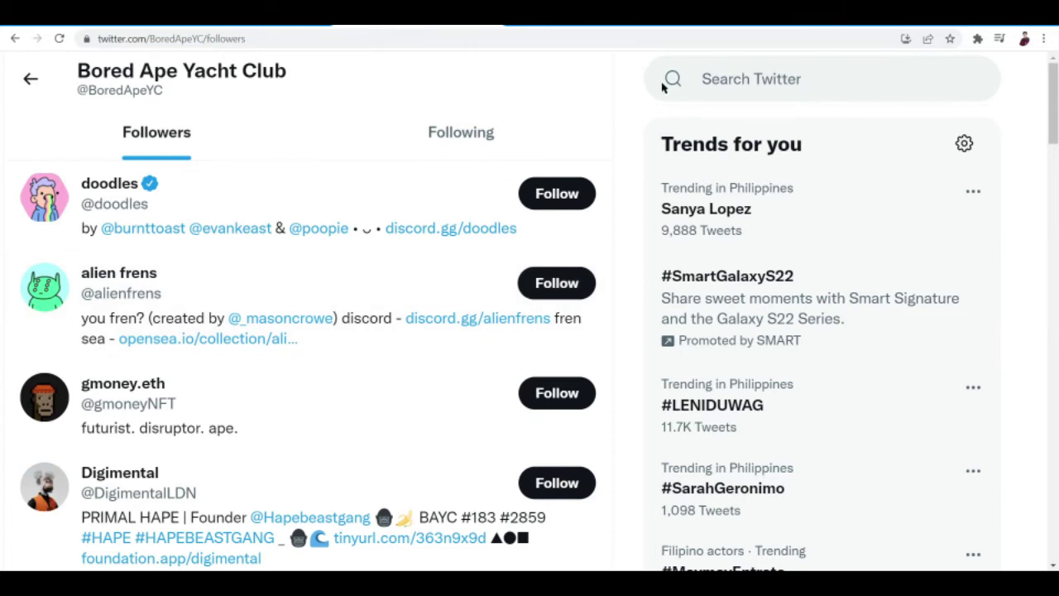
{"action": "left_click", "coordinate": [975, 38]}
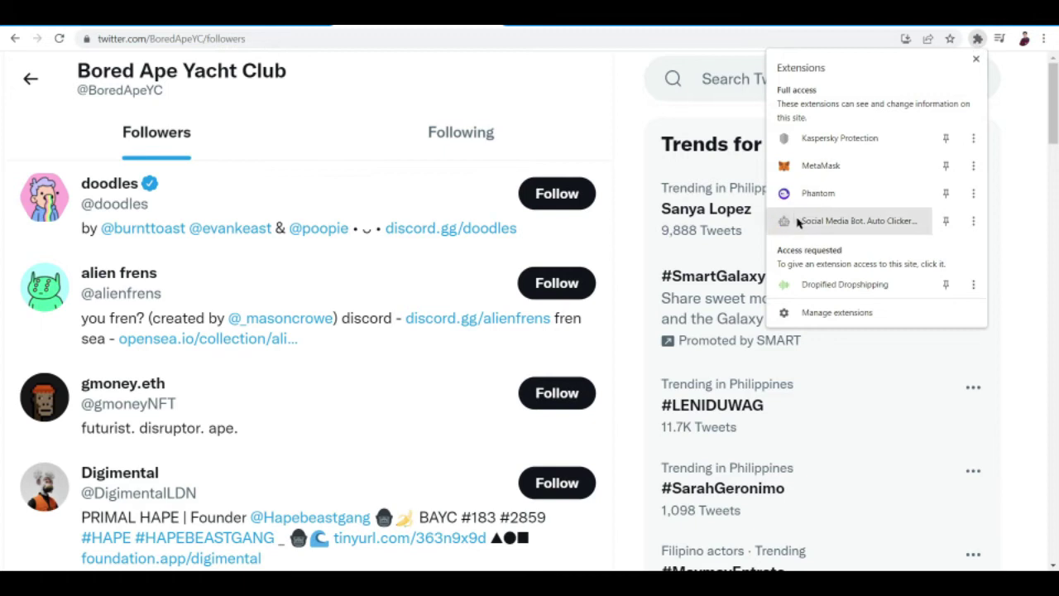
{"action": "left_click", "coordinate": [852, 220]}
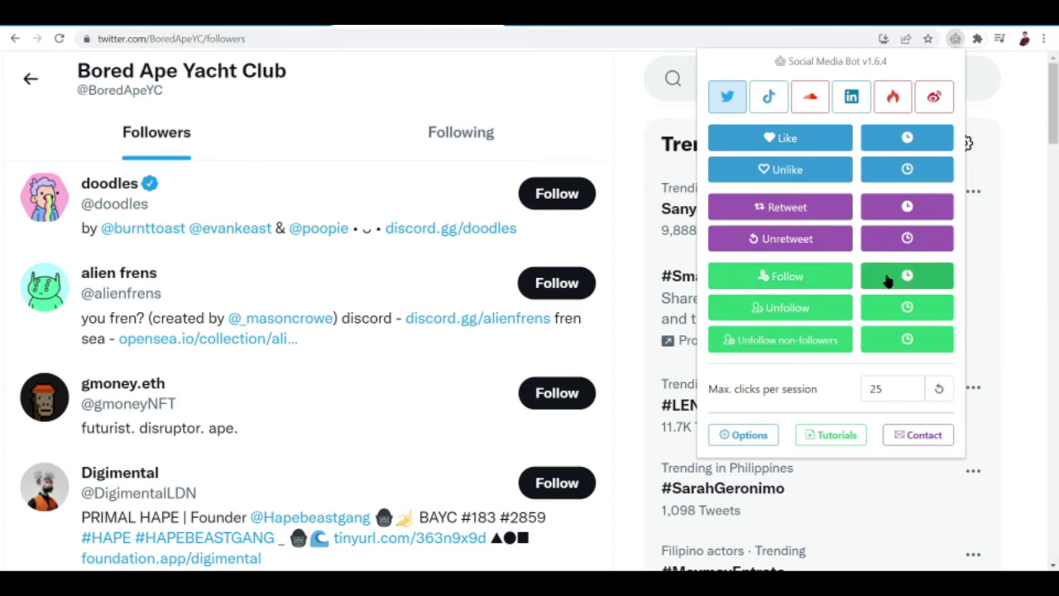
{"action": "left_click", "coordinate": [887, 281]}
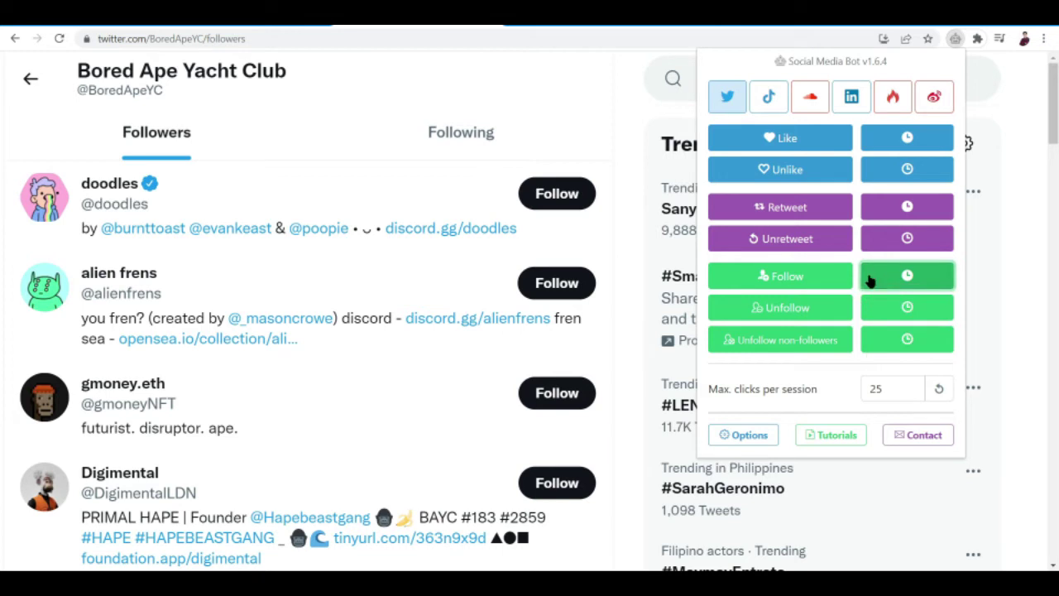
{"action": "left_click", "coordinate": [714, 312]}
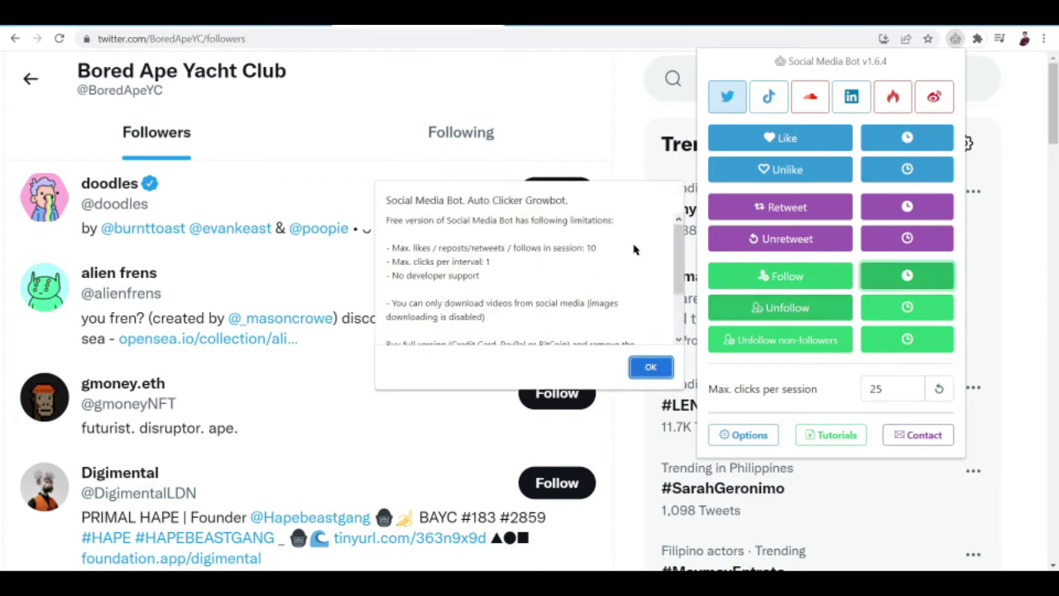
{"action": "scroll", "coordinate": [554, 281], "scroll_direction": "down", "scroll_amount": 3}
{"action": "left_click", "coordinate": [650, 367]}
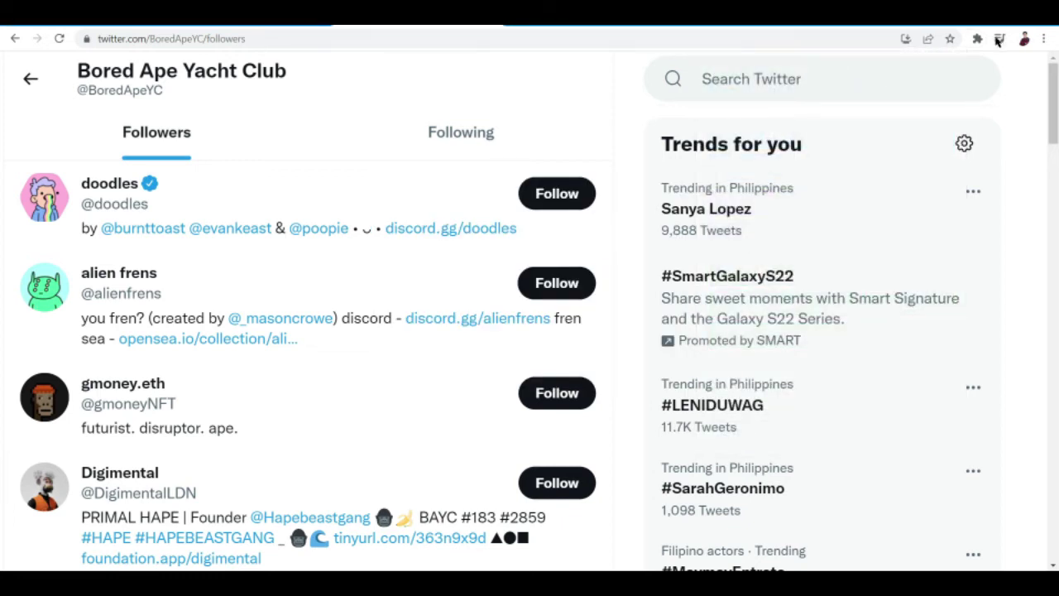
- Retry the bot's infinite Follow cycle, then block further dialogs from this page and close the free-version notice
{"action": "left_click", "coordinate": [978, 40]}
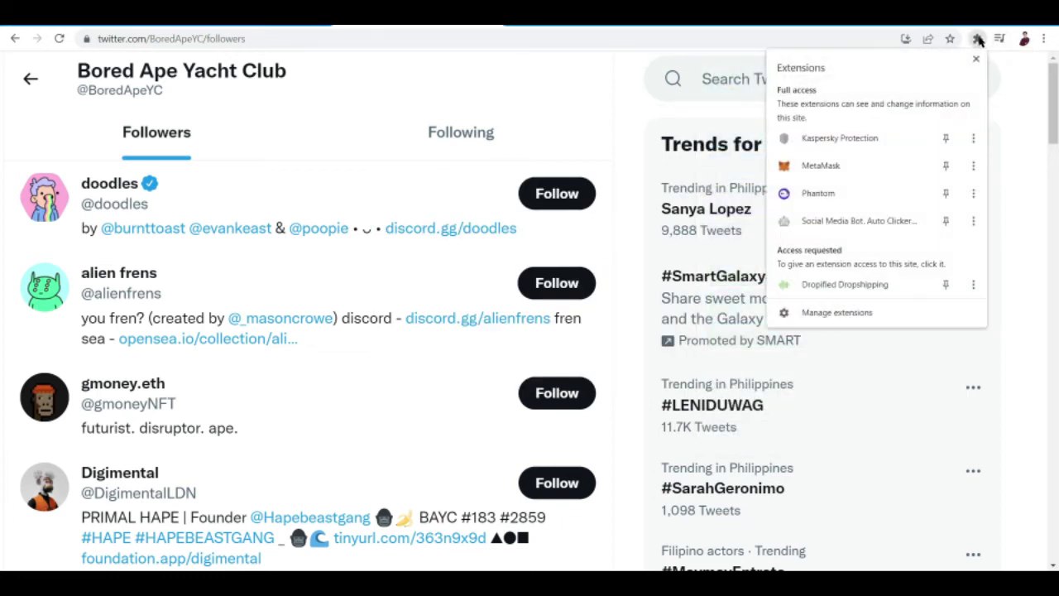
{"action": "left_click", "coordinate": [857, 222]}
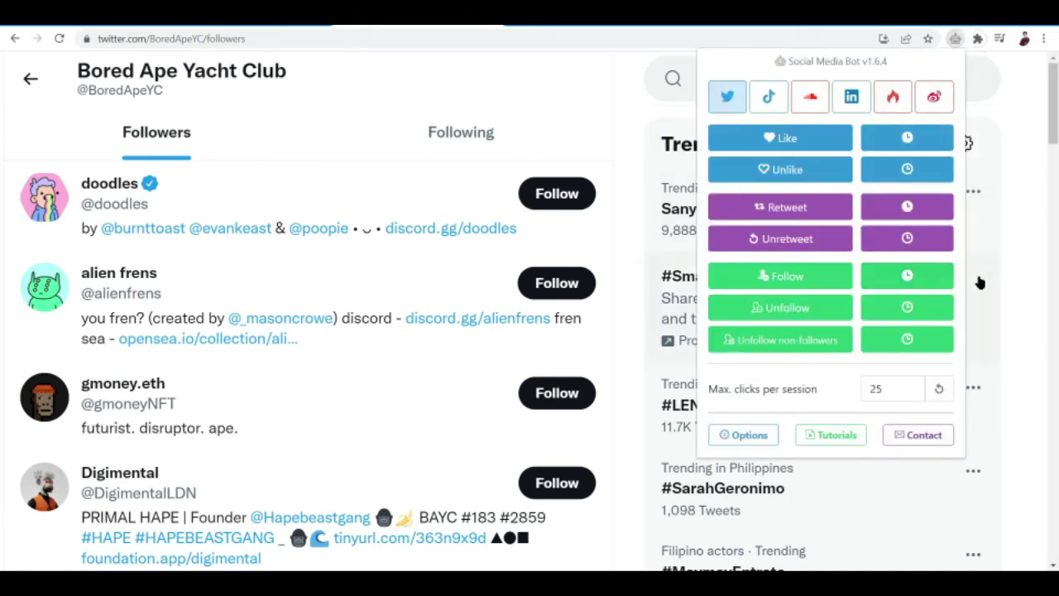
{"action": "left_click", "coordinate": [907, 281]}
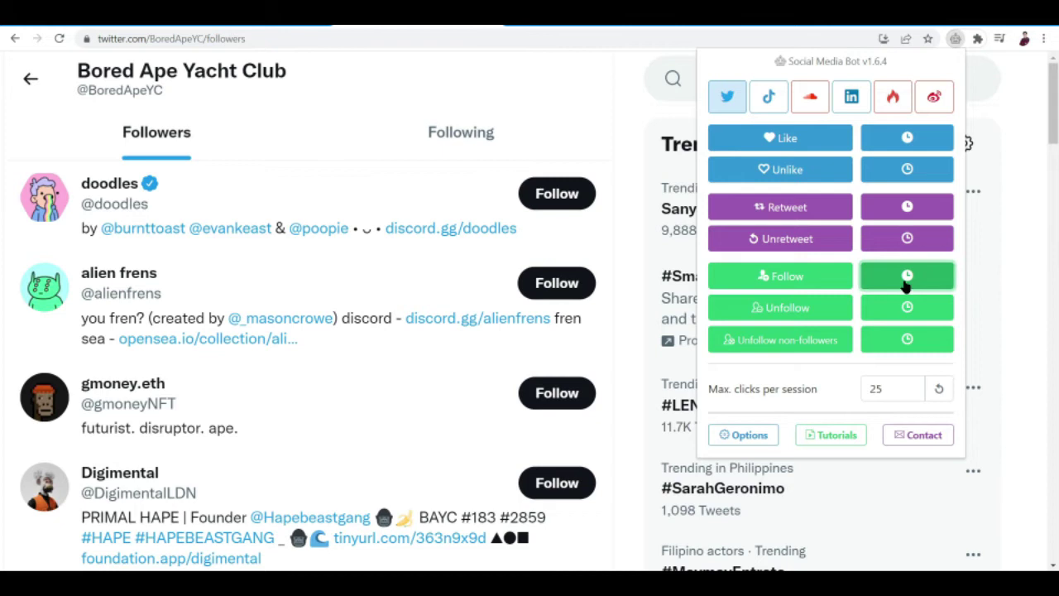
{"action": "scroll", "coordinate": [495, 314], "scroll_direction": "down", "scroll_amount": 3}
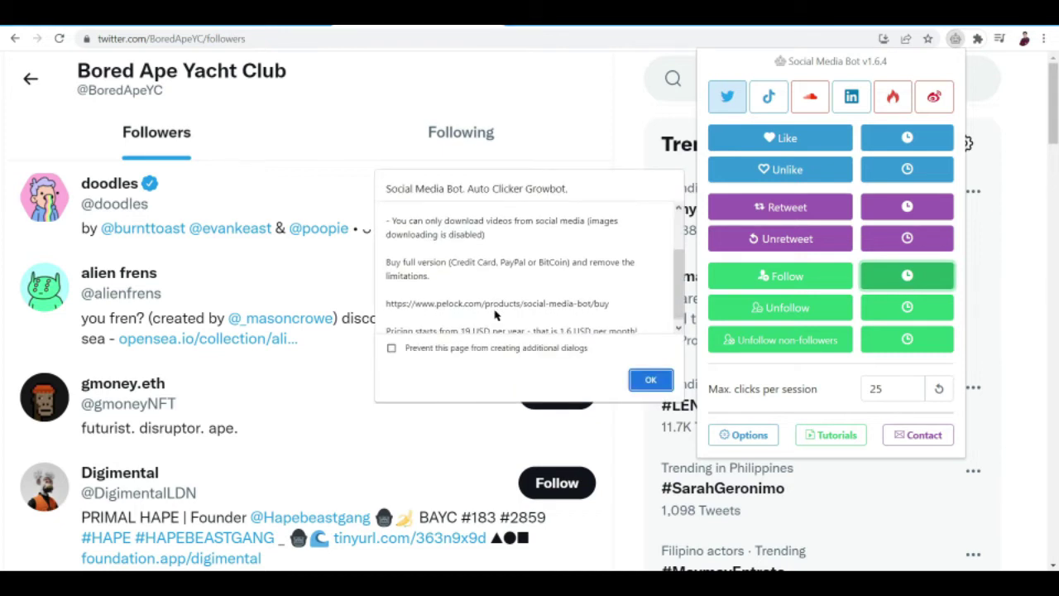
{"action": "left_click", "coordinate": [392, 349]}
{"action": "left_click", "coordinate": [650, 381]}
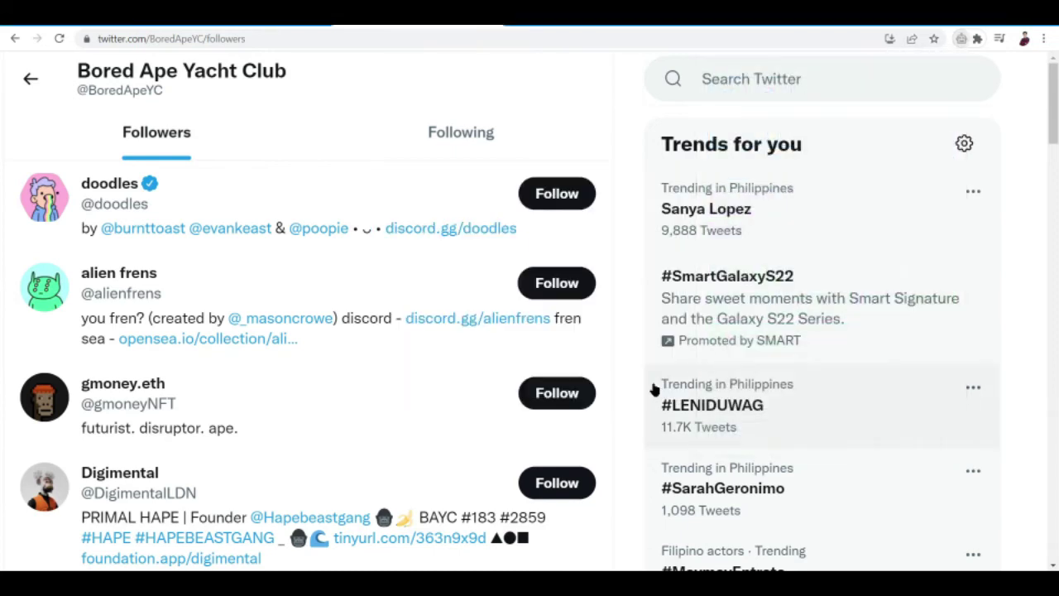
- Reopen Social Media Bot and try once more to run the infinite Follow cycle on the followers list
{"action": "left_click", "coordinate": [977, 38]}
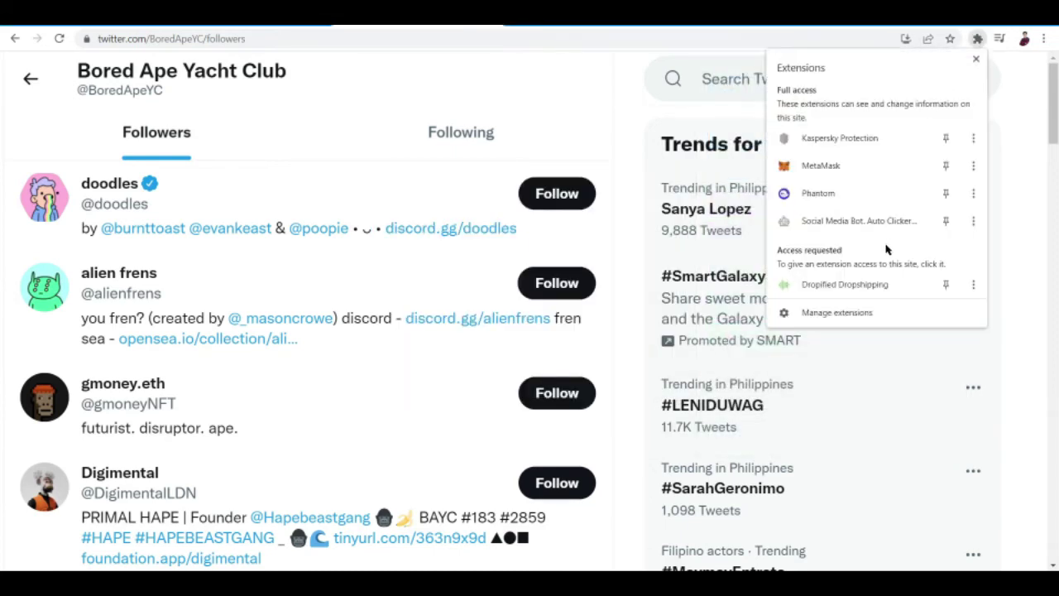
{"action": "left_click", "coordinate": [880, 220]}
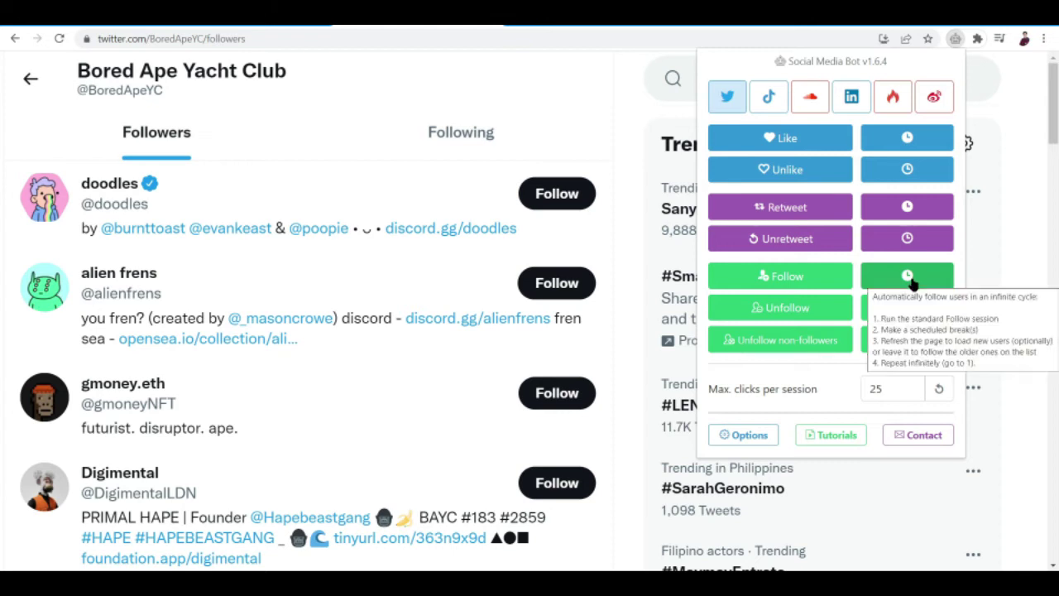
{"action": "left_click", "coordinate": [914, 284]}
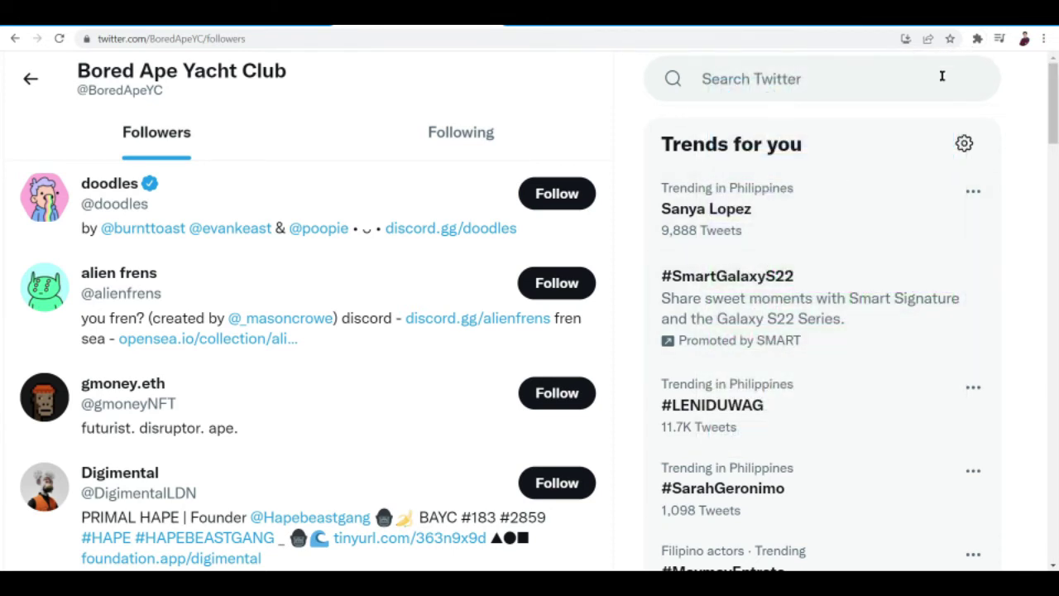
- Open the bot's options page and examine the free version's limitations and the Twitter option for ignoring promoted tweets
{"action": "left_click", "coordinate": [977, 39]}
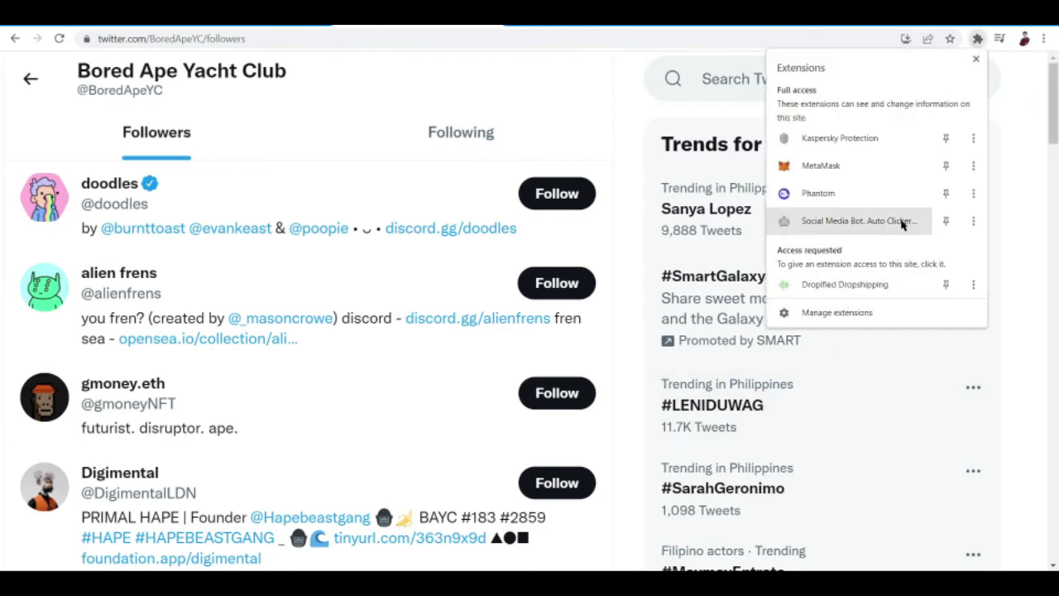
{"action": "left_click", "coordinate": [858, 221]}
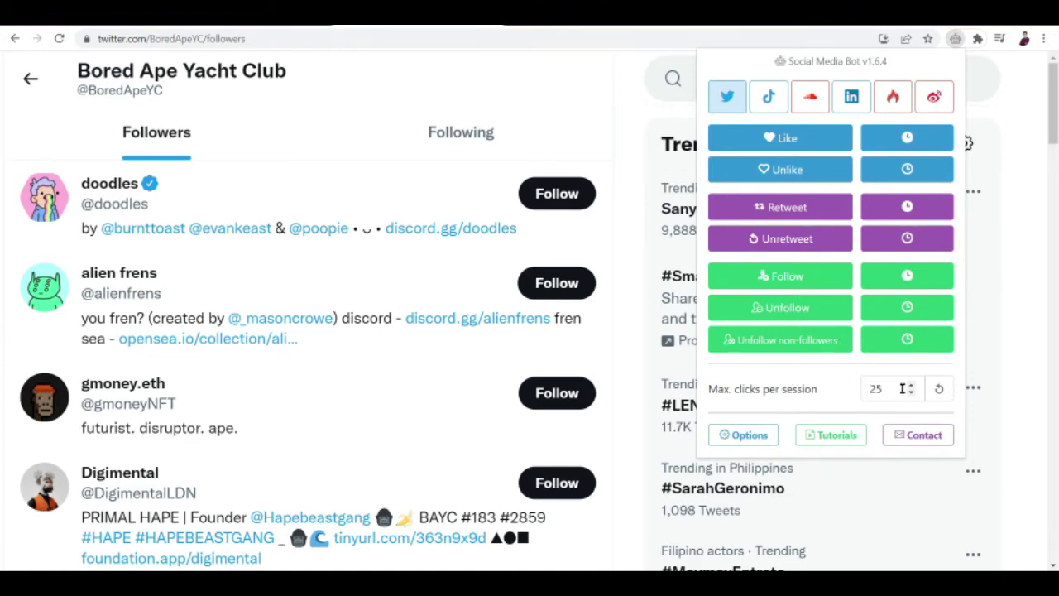
{"action": "left_click", "coordinate": [742, 439]}
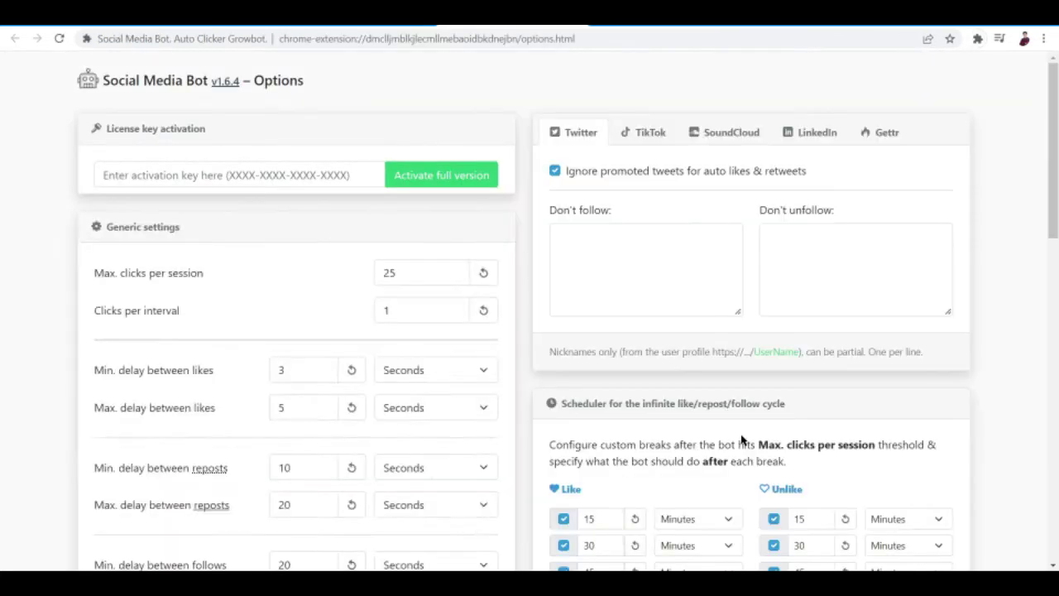
{"action": "scroll", "coordinate": [589, 438], "scroll_direction": "down", "scroll_amount": 10}
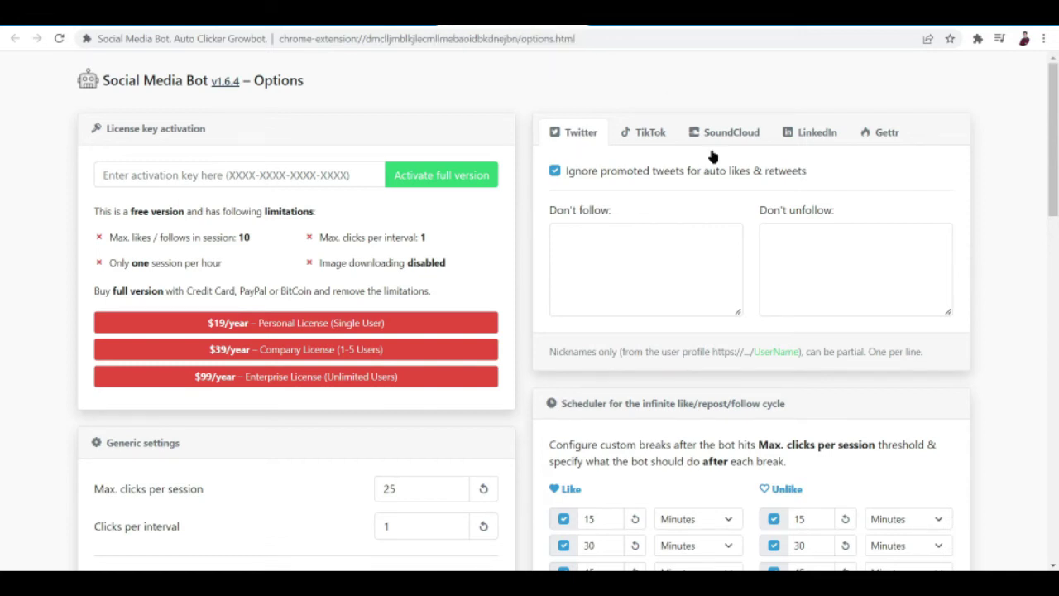
{"action": "left_click_drag", "start_coordinate": [716, 170], "coordinate": [582, 166]}
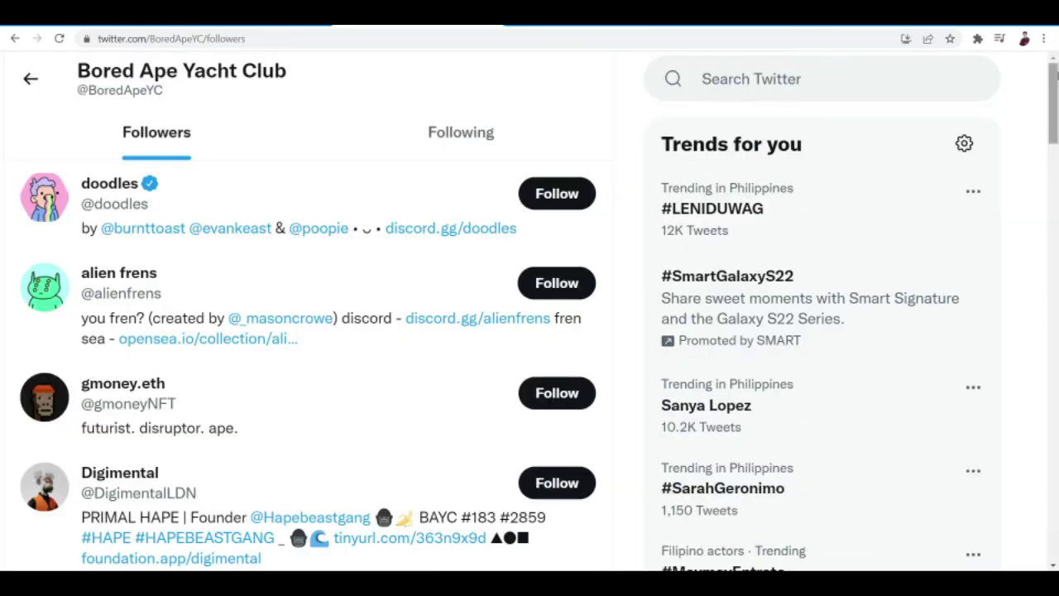
- Return to the Bored Ape Yacht Club followers list and try to run the bot's standard Follow session
{"action": "left_click", "coordinate": [979, 40]}
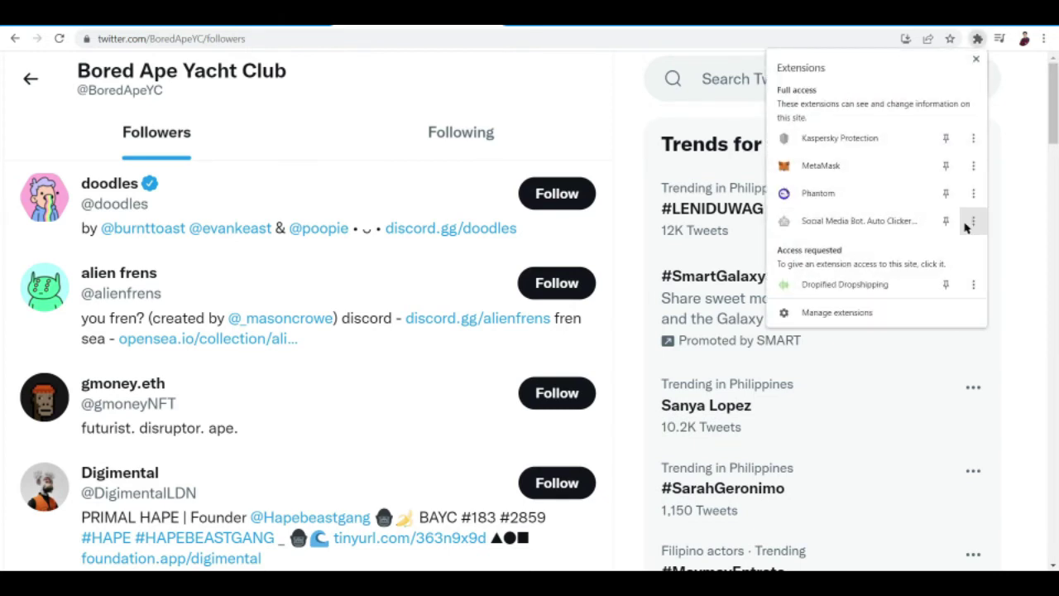
{"action": "left_click", "coordinate": [917, 230]}
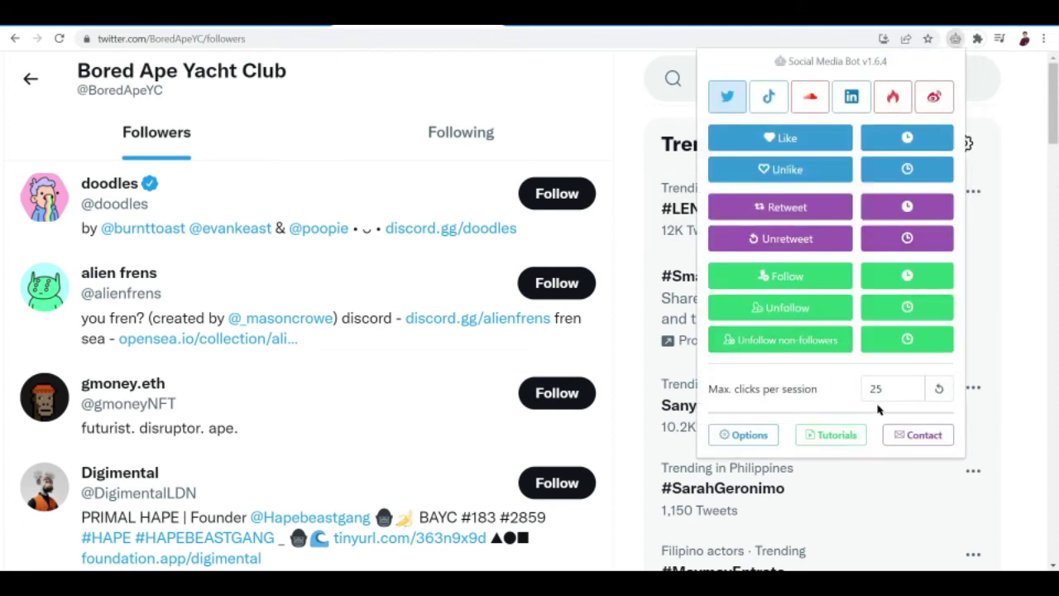
{"action": "left_click", "coordinate": [819, 282]}
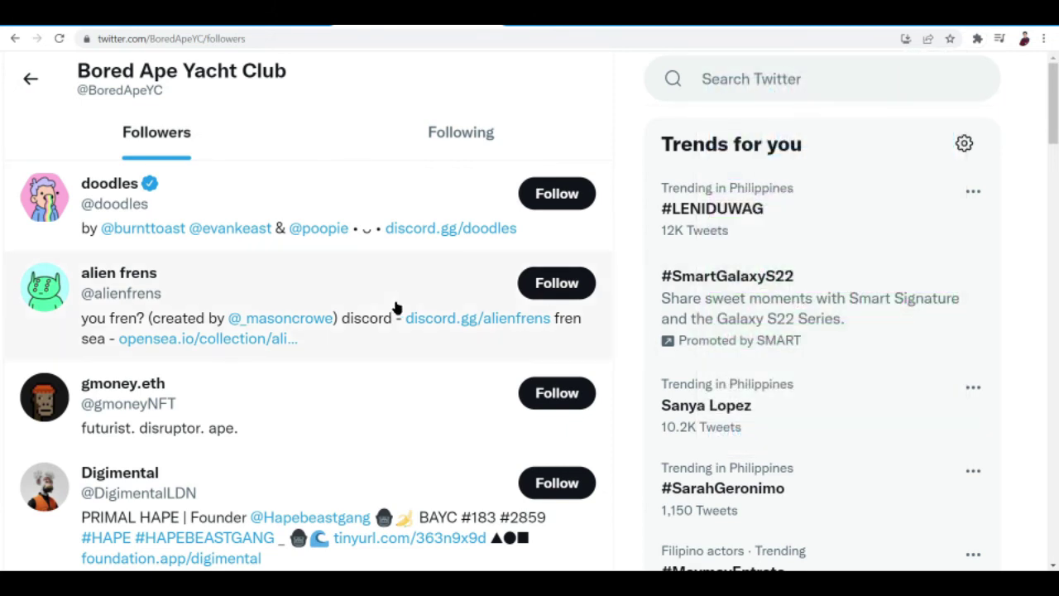
- Check the Bored Ape Yacht Club followers list for accounts followed by the bot
{"action": "key", "text": "ctrl+minus"}
{"action": "key", "text": "ctrl+plus"}
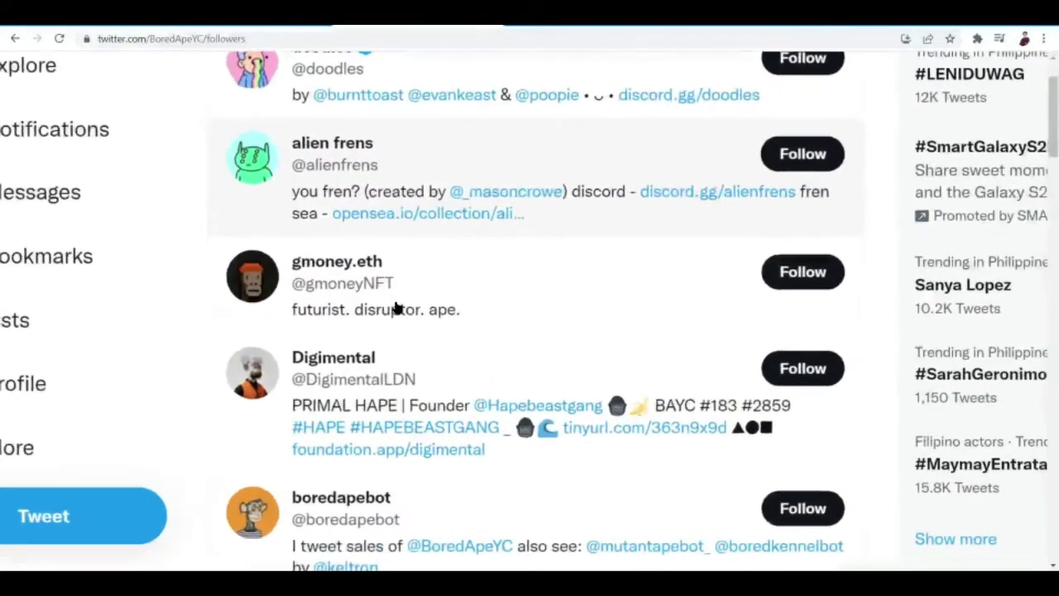
{"action": "scroll", "coordinate": [790, 248], "scroll_direction": "up", "scroll_amount": 2}
{"action": "key", "text": "ctrl+minus"}
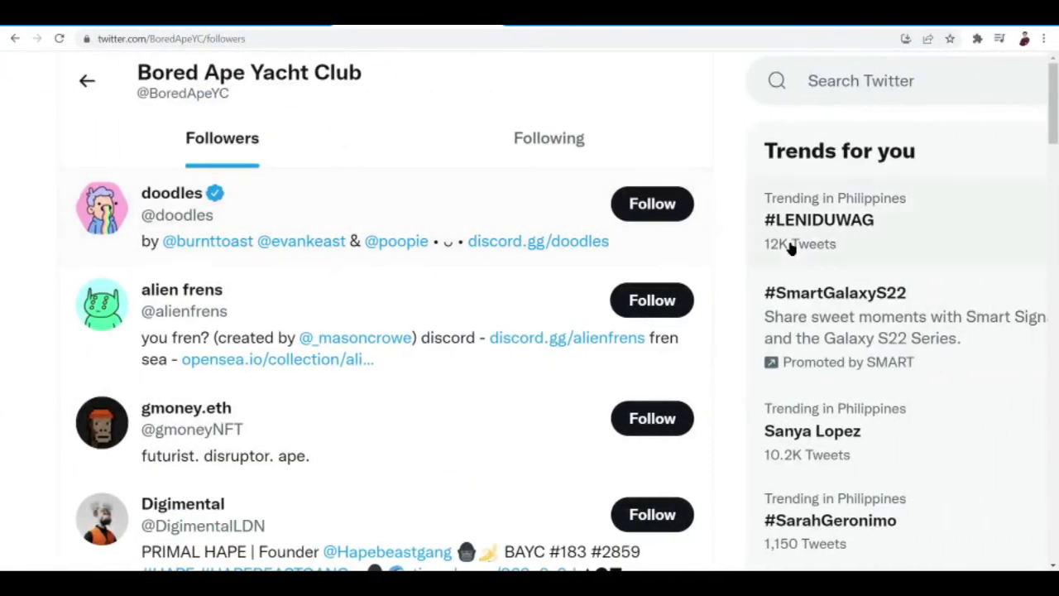
{"action": "key", "text": "ctrl+plus"}
{"action": "scroll", "coordinate": [790, 249], "scroll_direction": "left", "scroll_amount": 3}
{"action": "scroll", "coordinate": [790, 246], "scroll_direction": "right", "scroll_amount": 5}
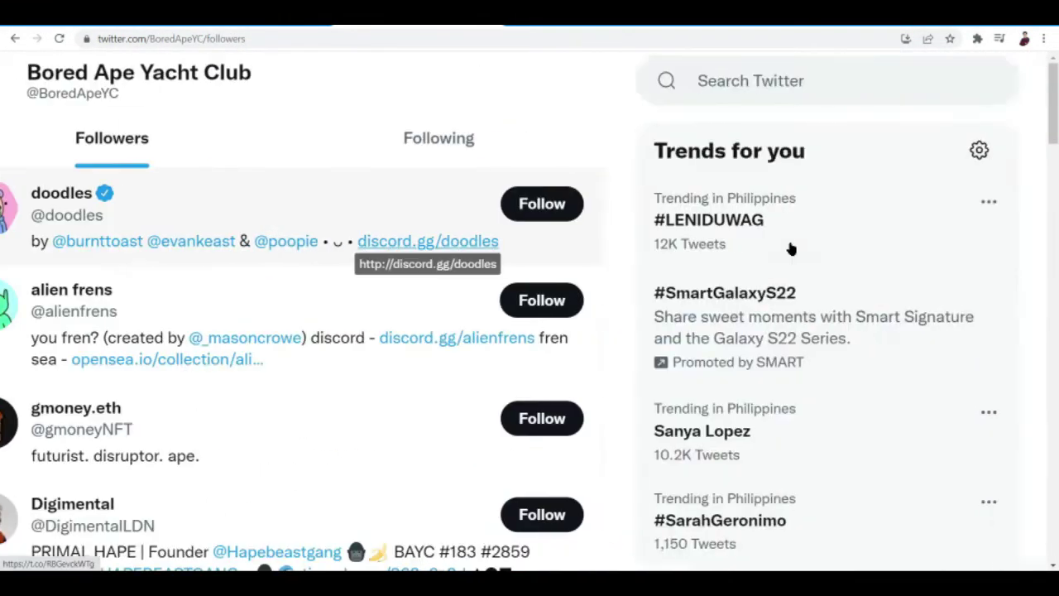
{"action": "scroll", "coordinate": [421, 179], "scroll_direction": "left", "scroll_amount": 5}
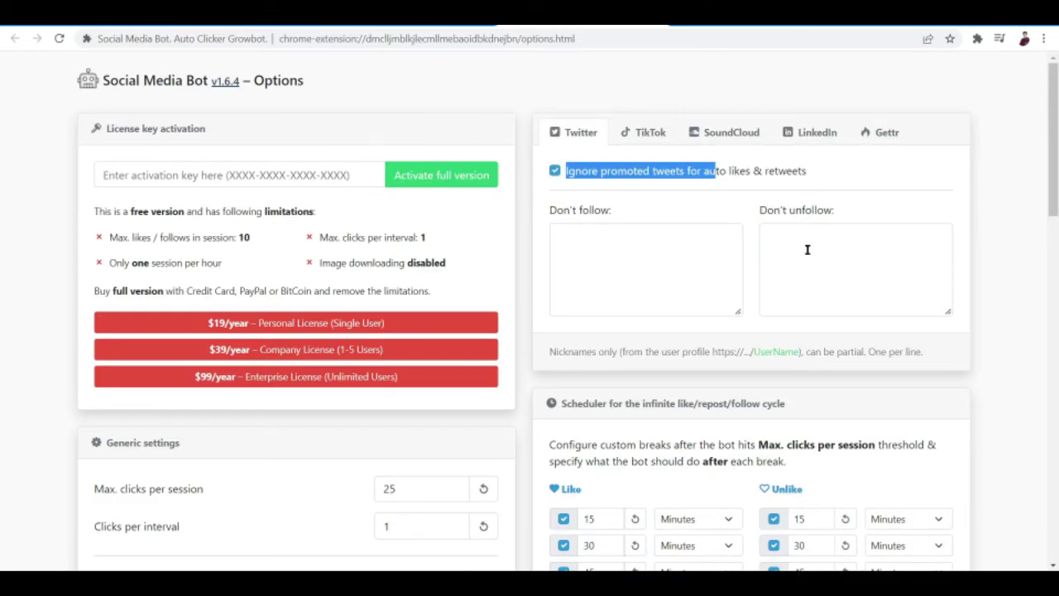
- Return to the bot's options page, review the Twitter, generic, scheduler and browser timer settings, and save the options
{"action": "left_click", "coordinate": [922, 178]}
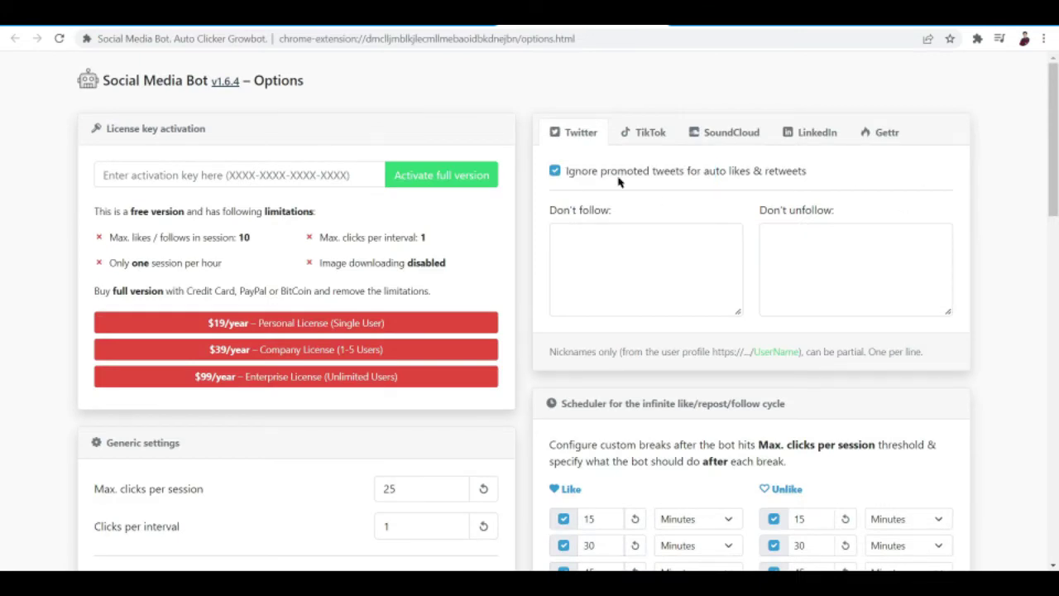
{"action": "scroll", "coordinate": [709, 248], "scroll_direction": "down", "scroll_amount": 2}
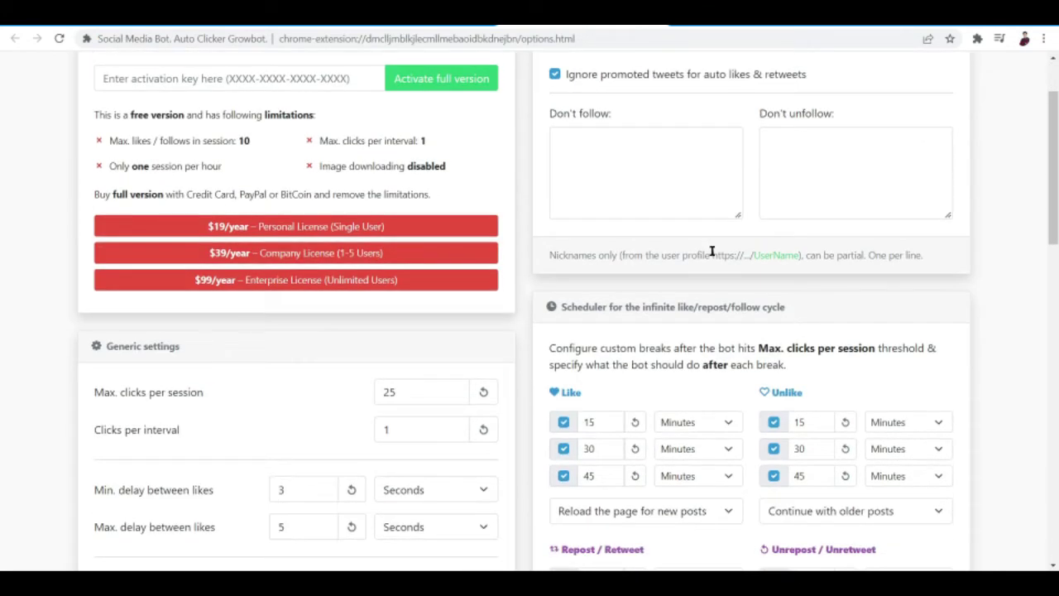
{"action": "scroll", "coordinate": [709, 250], "scroll_direction": "up", "scroll_amount": 1}
{"action": "scroll", "coordinate": [784, 292], "scroll_direction": "down", "scroll_amount": 2}
{"action": "scroll", "coordinate": [784, 292], "scroll_direction": "up", "scroll_amount": 2}
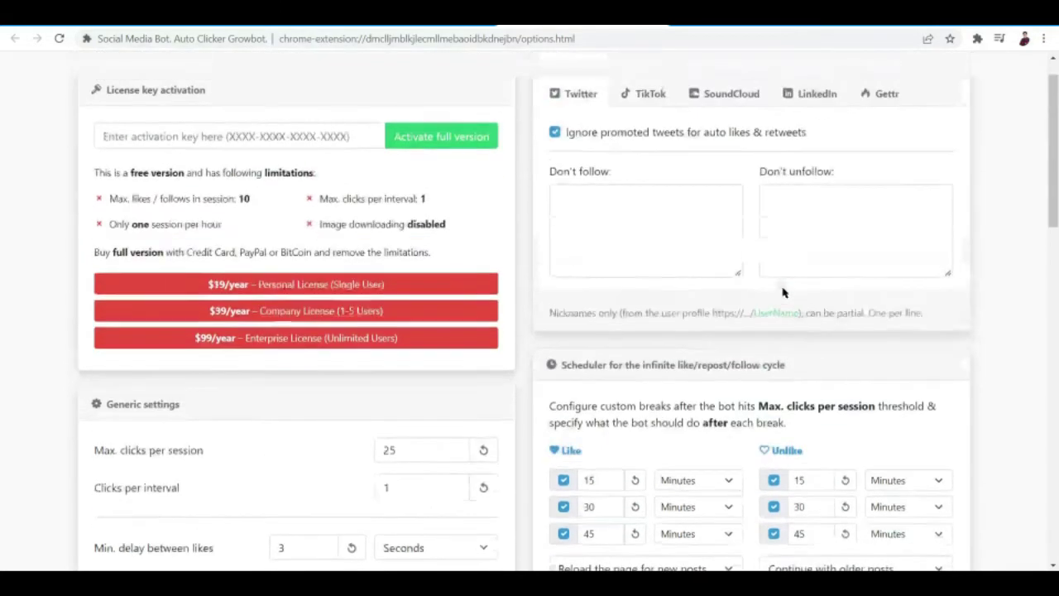
{"action": "scroll", "coordinate": [748, 356], "scroll_direction": "down", "scroll_amount": 4}
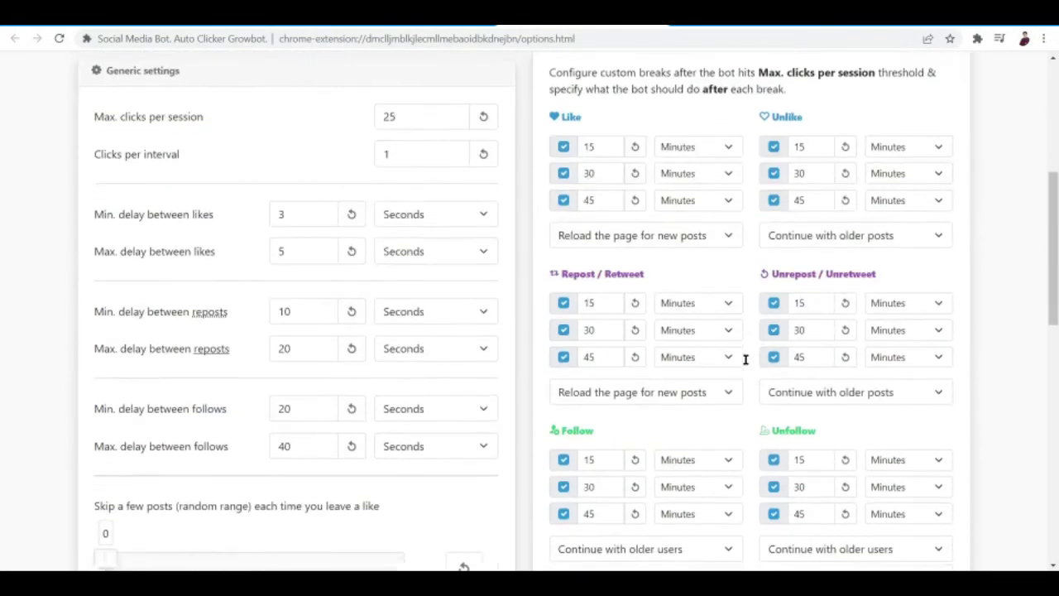
{"action": "scroll", "coordinate": [746, 362], "scroll_direction": "down", "scroll_amount": 4}
{"action": "scroll", "coordinate": [746, 364], "scroll_direction": "down", "scroll_amount": 6}
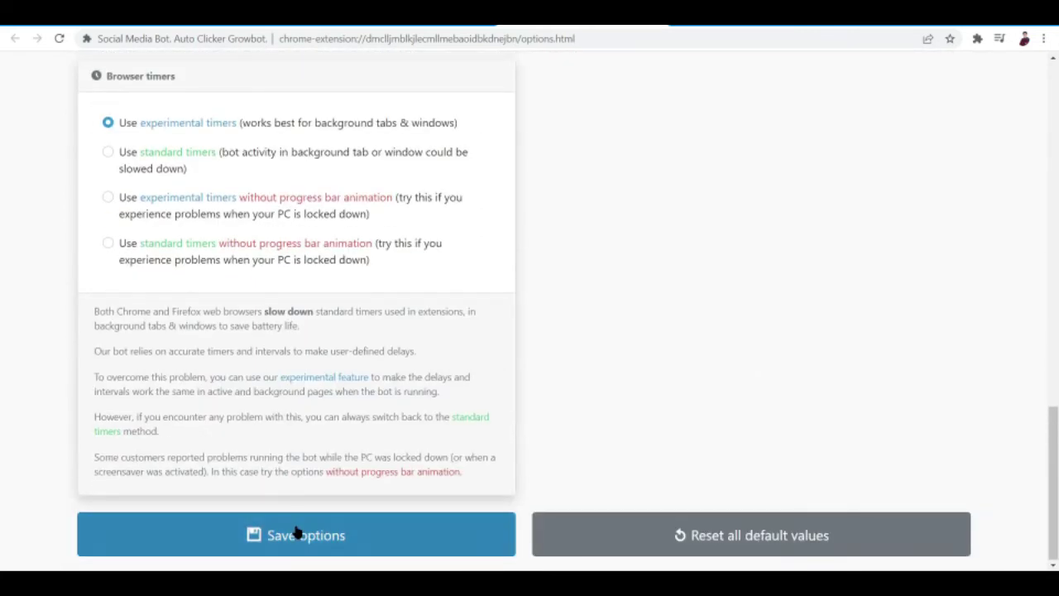
{"action": "left_click", "coordinate": [297, 534]}
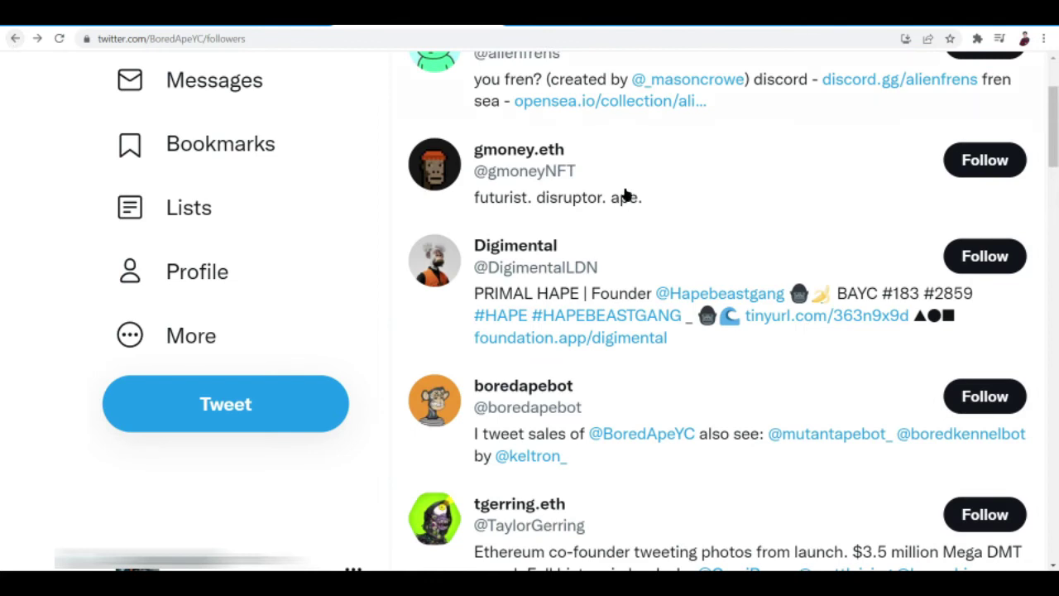
- Start the bot's scheduled Follow session on the Bored Ape Yacht Club followers list and check the listed accounts for new follows
{"action": "scroll", "coordinate": [626, 195], "scroll_direction": "up", "scroll_amount": 3}
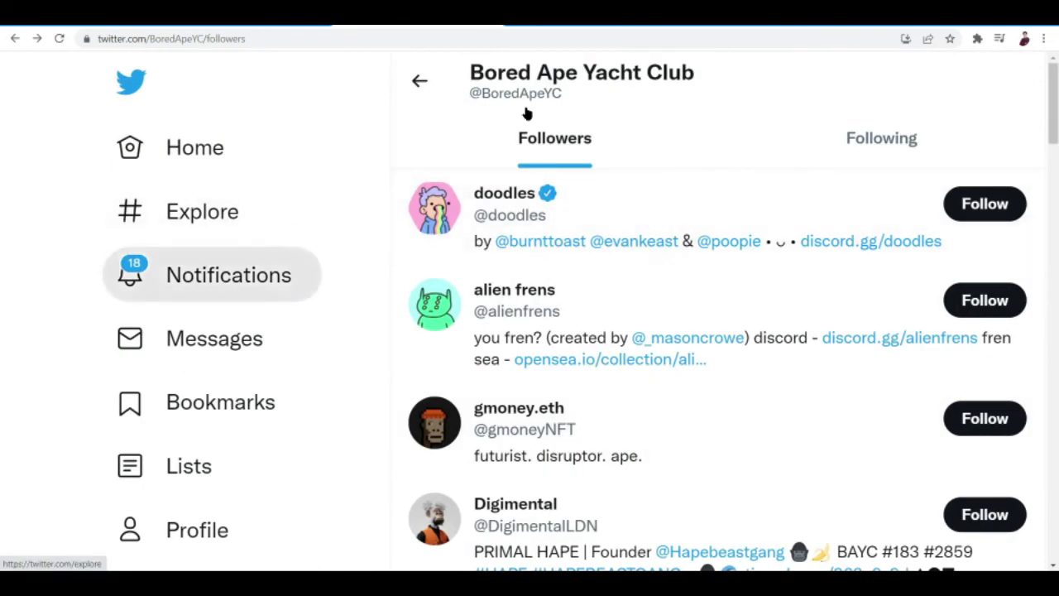
{"action": "scroll", "coordinate": [841, 97], "scroll_direction": "right", "scroll_amount": 5}
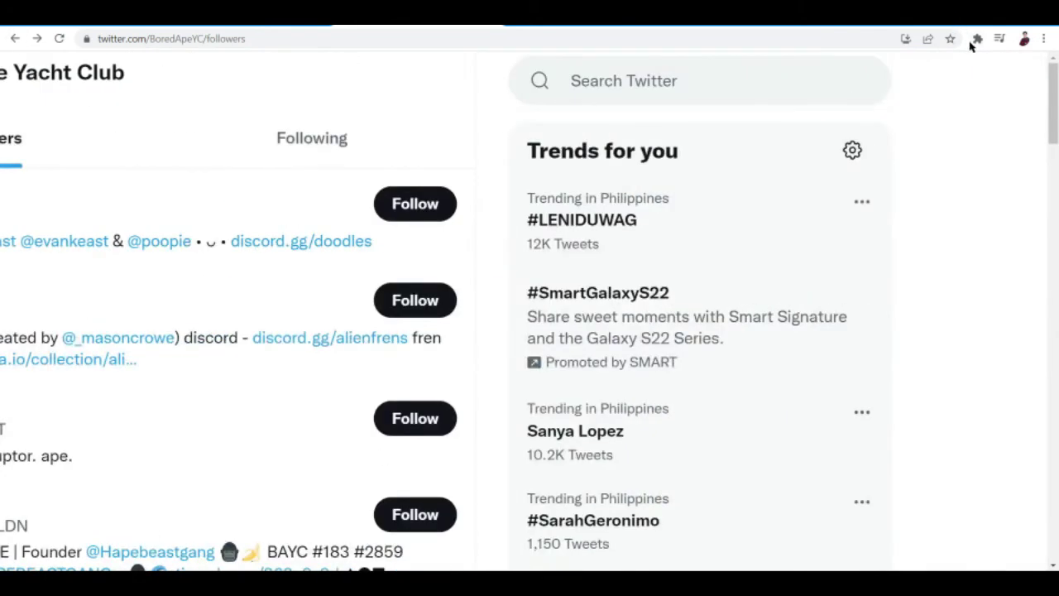
{"action": "left_click", "coordinate": [978, 39]}
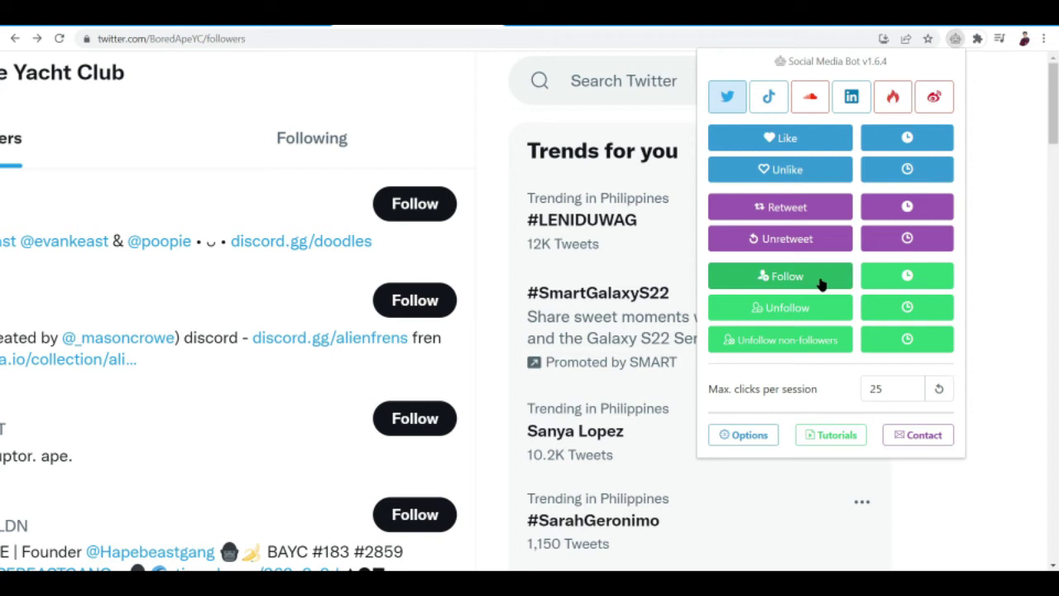
{"action": "left_click", "coordinate": [911, 275]}
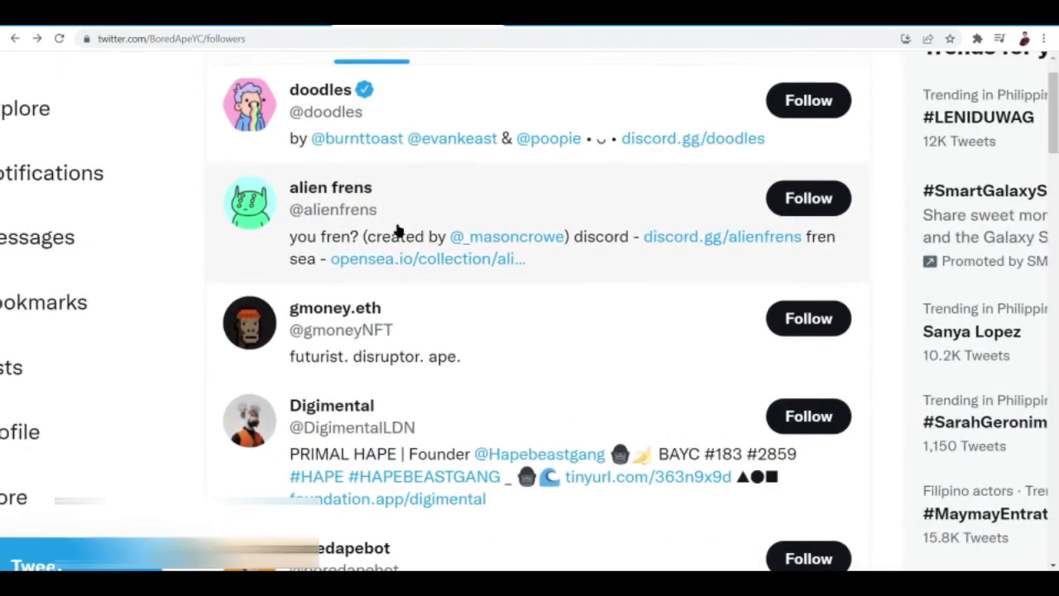
{"action": "scroll", "coordinate": [515, 204], "scroll_direction": "up", "scroll_amount": 2}
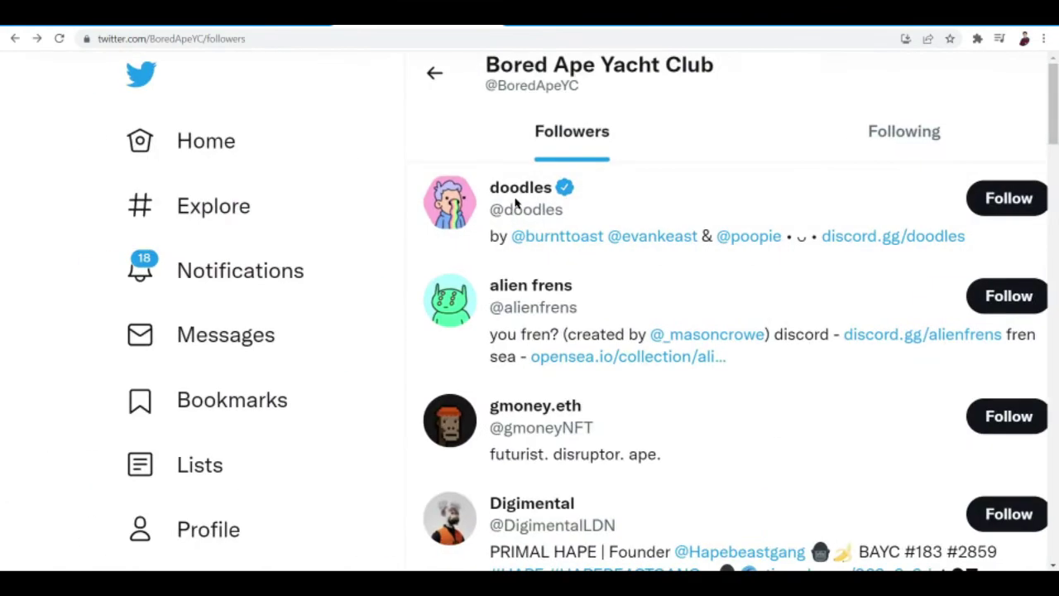
{"action": "scroll", "coordinate": [516, 203], "scroll_direction": "down", "scroll_amount": 1}
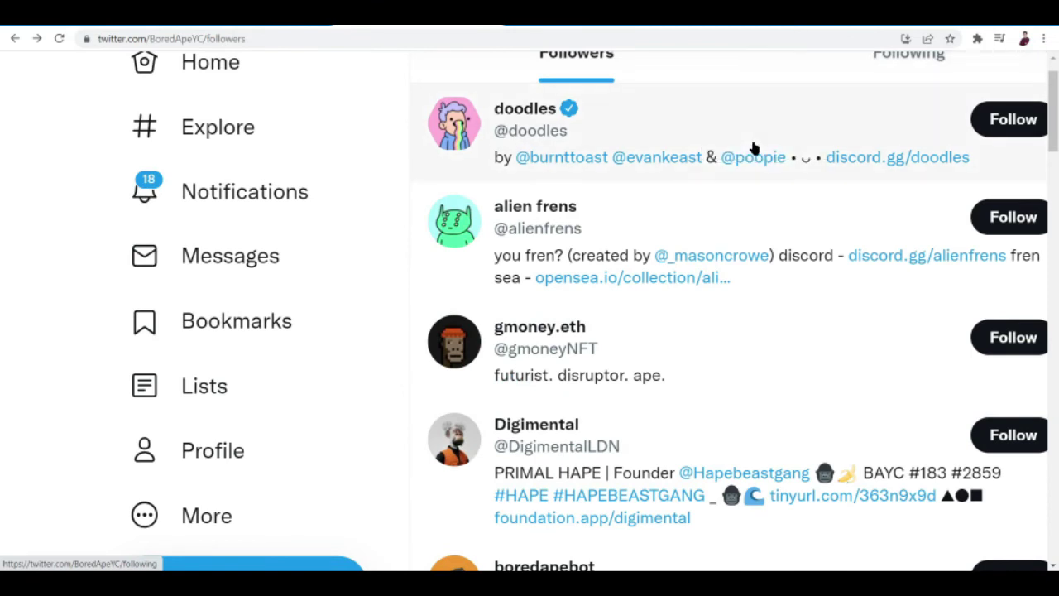
{"action": "scroll", "coordinate": [753, 147], "scroll_direction": "up", "scroll_amount": 1}
- Search Twitter for "#nft" and look through the top results
{"action": "scroll", "coordinate": [753, 147], "scroll_direction": "right", "scroll_amount": 3}
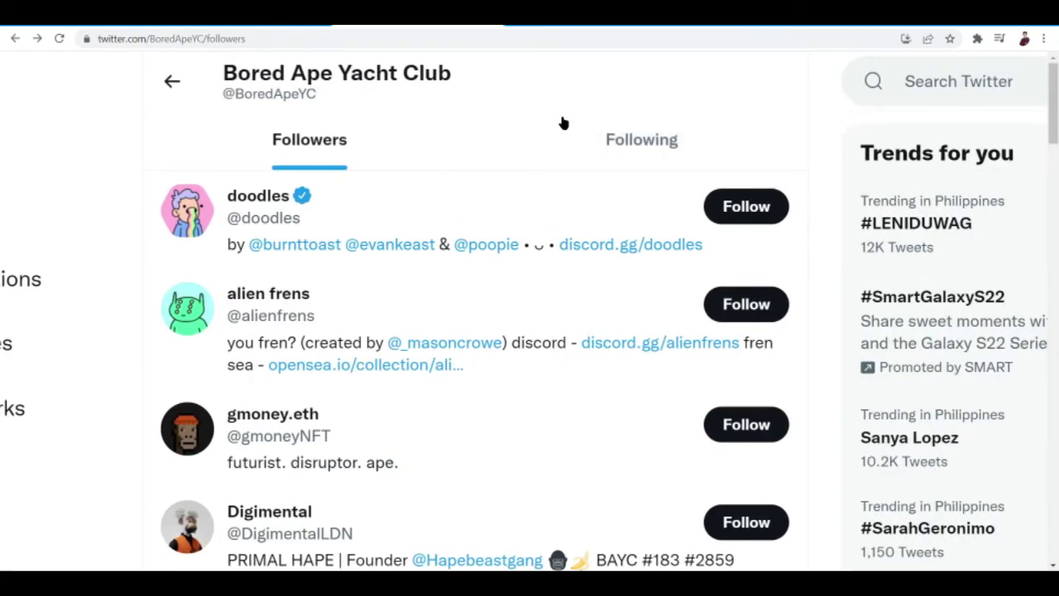
{"action": "left_click", "coordinate": [930, 79]}
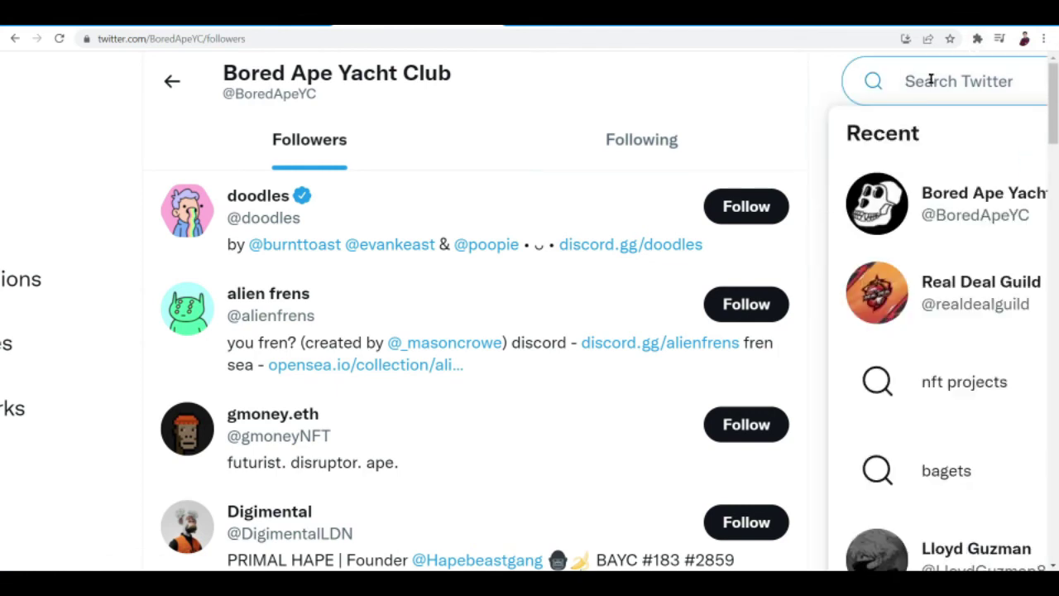
{"action": "type", "text": "#nft"}
{"action": "key", "text": "Return"}
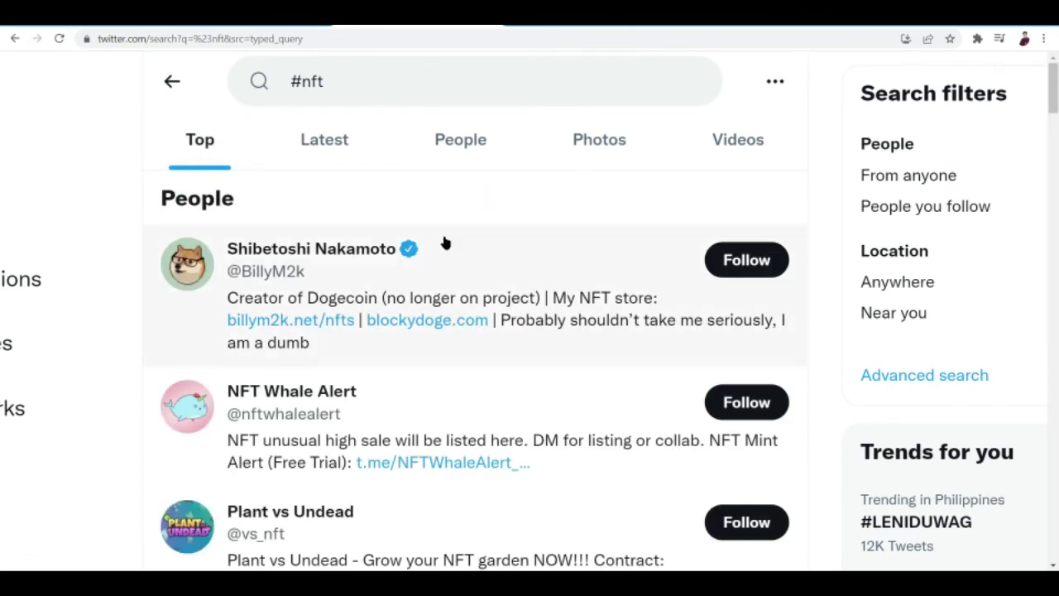
{"action": "scroll", "coordinate": [445, 243], "scroll_direction": "down", "scroll_amount": 10}
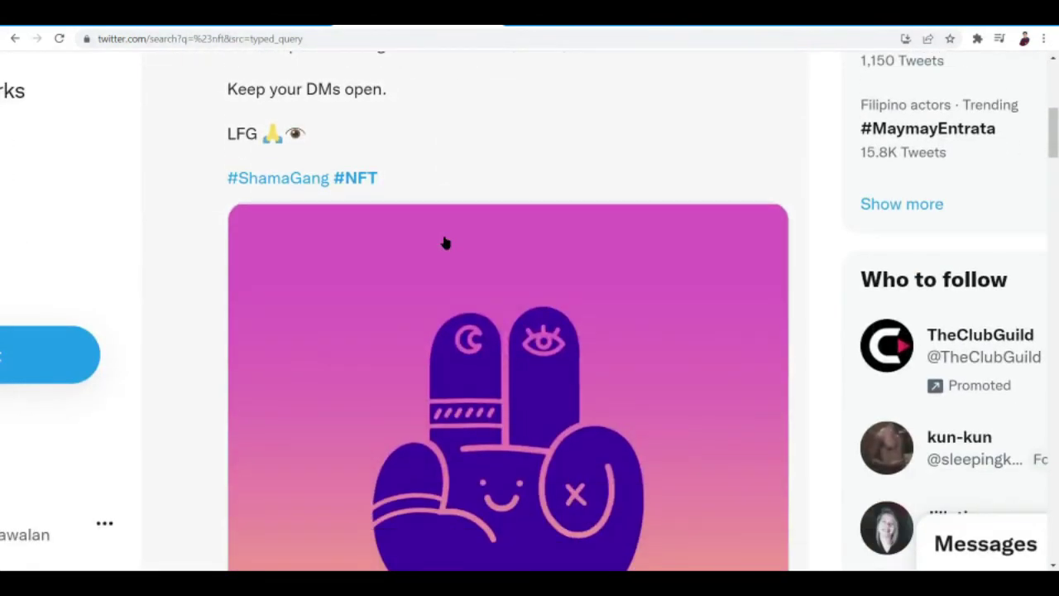
{"action": "scroll", "coordinate": [445, 242], "scroll_direction": "down", "scroll_amount": 4}
{"action": "scroll", "coordinate": [445, 242], "scroll_direction": "up", "scroll_amount": 15}
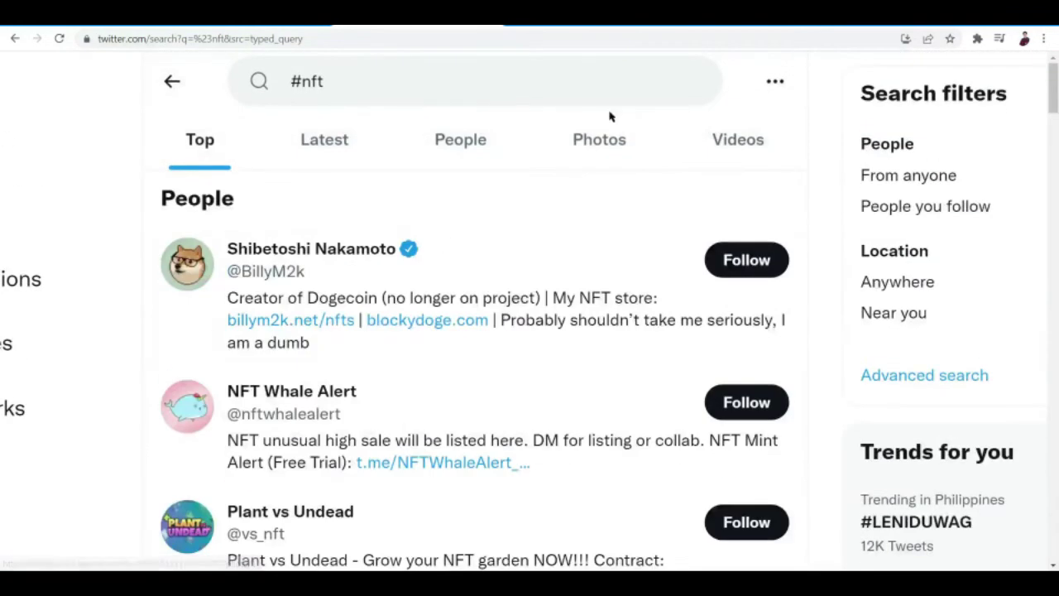
- Start the Social Media Bot's scheduled Like session on the #nft search results
{"action": "left_click", "coordinate": [977, 39]}
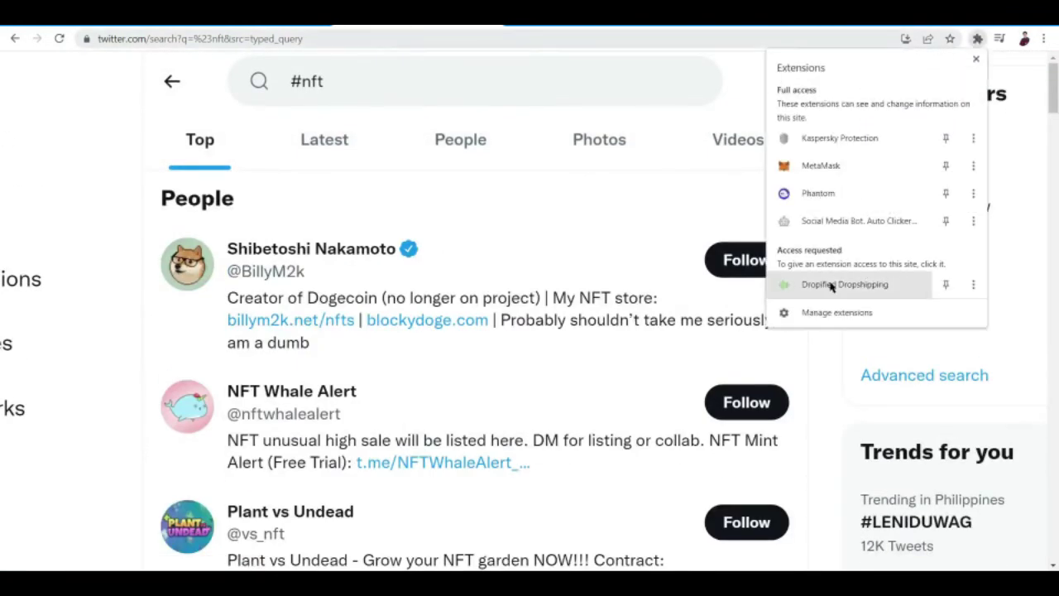
{"action": "left_click", "coordinate": [834, 221]}
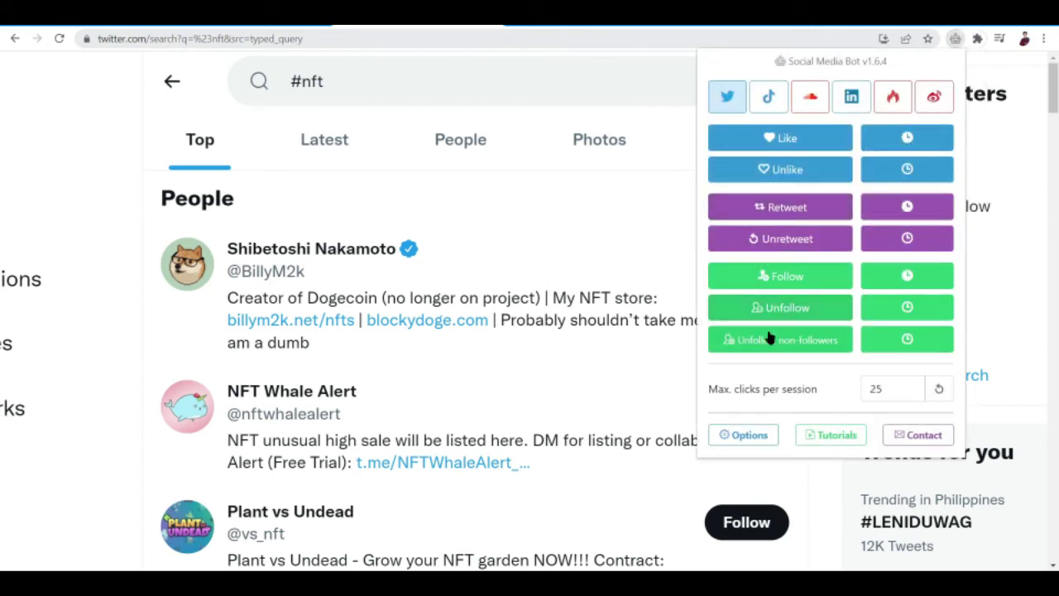
{"action": "left_click", "coordinate": [908, 135]}
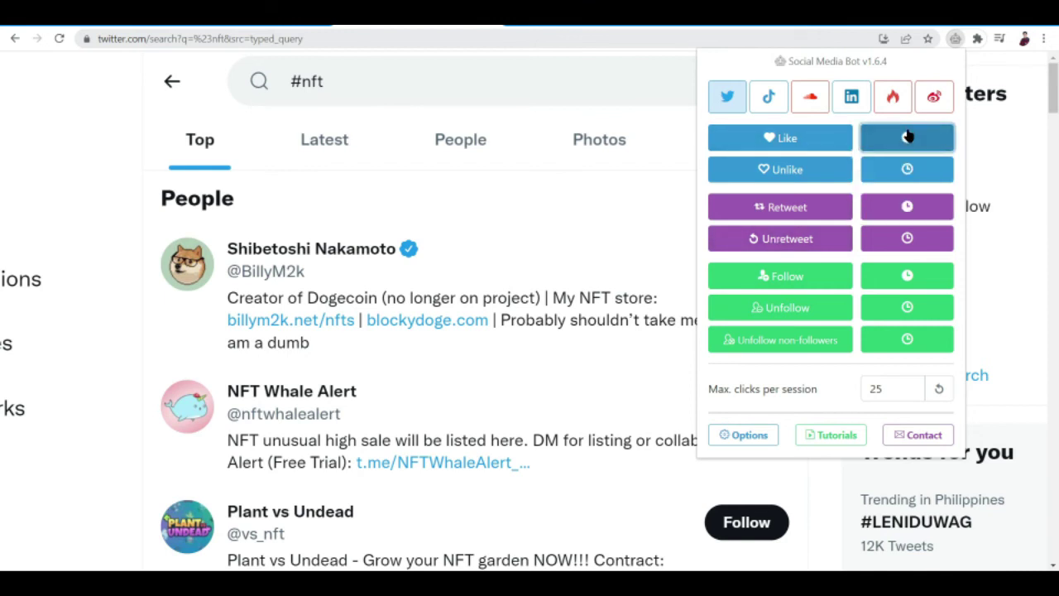
- Examine the tweets in the #nft top results for likes made by the bot
{"action": "key", "text": "ctrl+minus"}
{"action": "key", "text": "ctrl+minus"}
{"action": "key", "text": "ctrl+minus"}
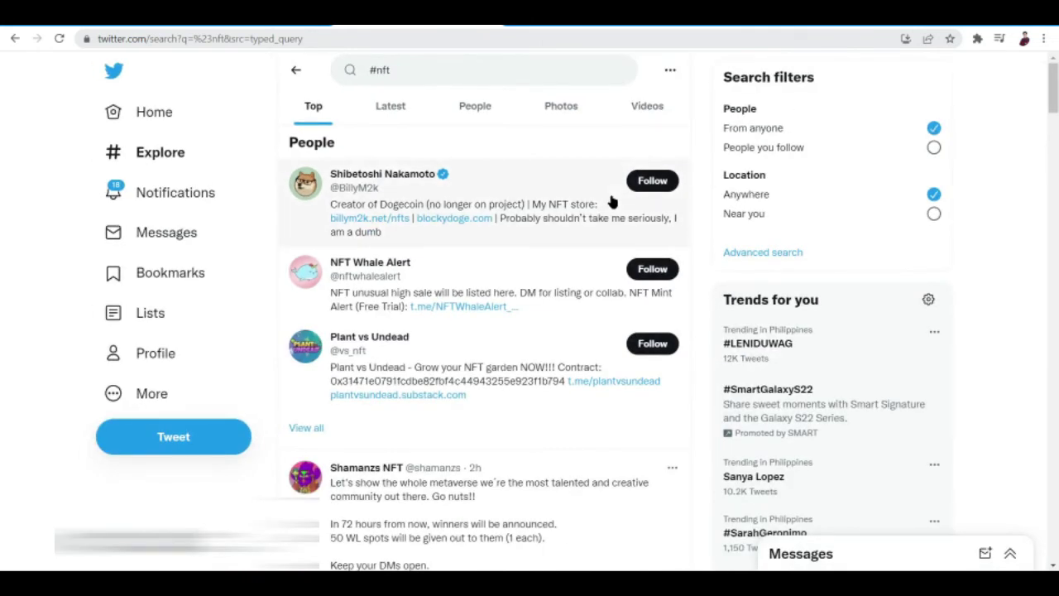
{"action": "scroll", "coordinate": [612, 201], "scroll_direction": "down", "scroll_amount": 5}
{"action": "scroll", "coordinate": [514, 203], "scroll_direction": "down", "scroll_amount": 2}
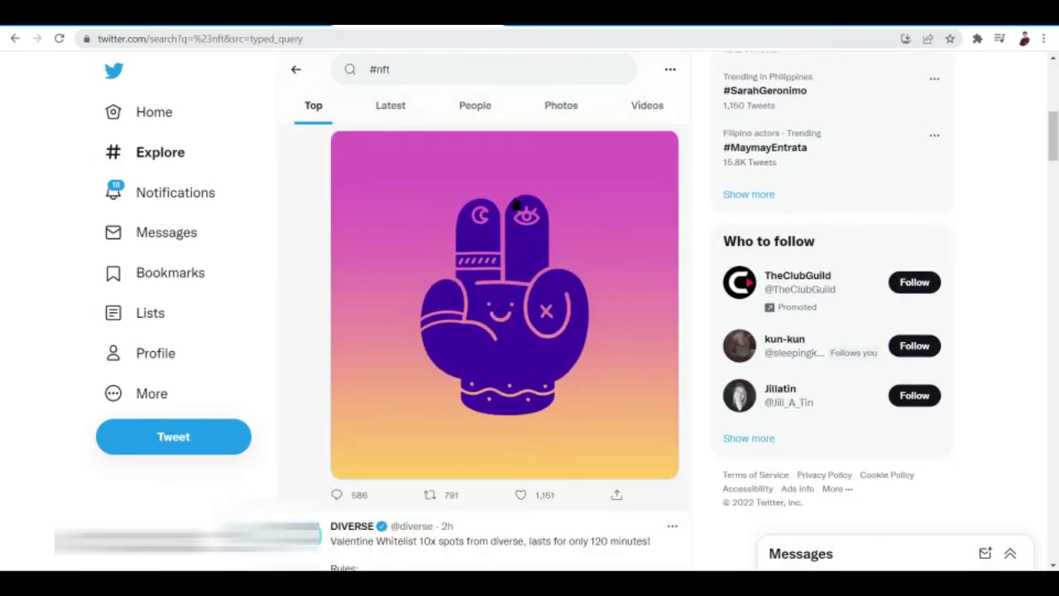
{"action": "scroll", "coordinate": [515, 203], "scroll_direction": "down", "scroll_amount": 5}
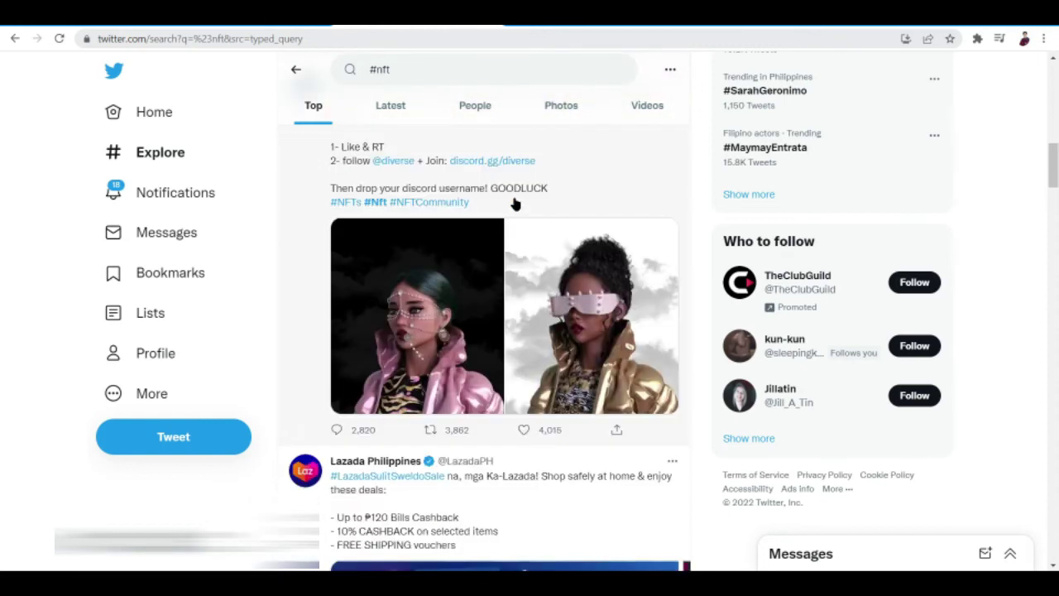
{"action": "scroll", "coordinate": [515, 204], "scroll_direction": "down", "scroll_amount": 12}
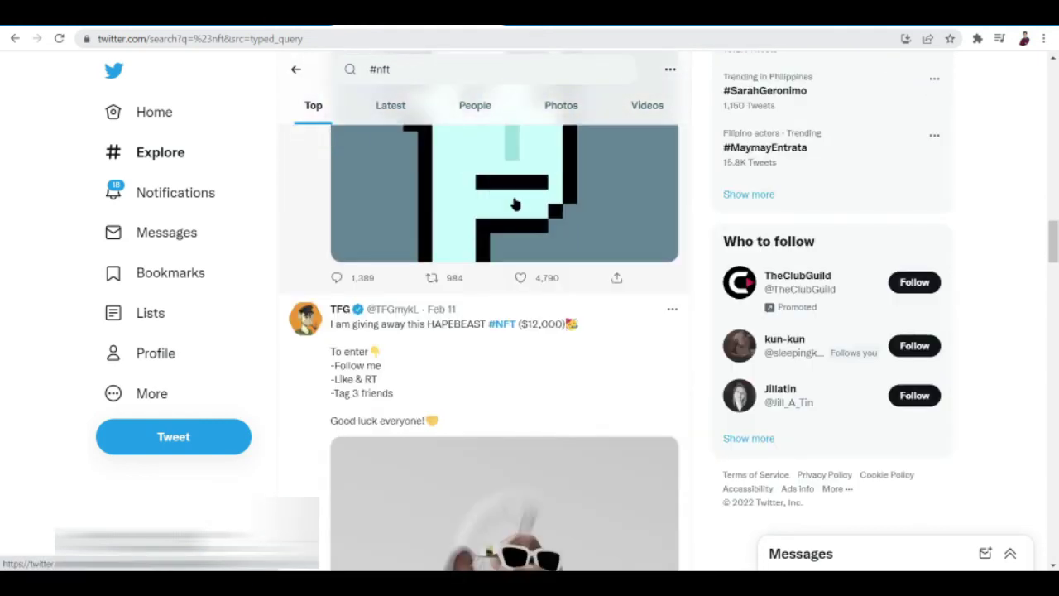
{"action": "scroll", "coordinate": [515, 204], "scroll_direction": "down", "scroll_amount": 10}
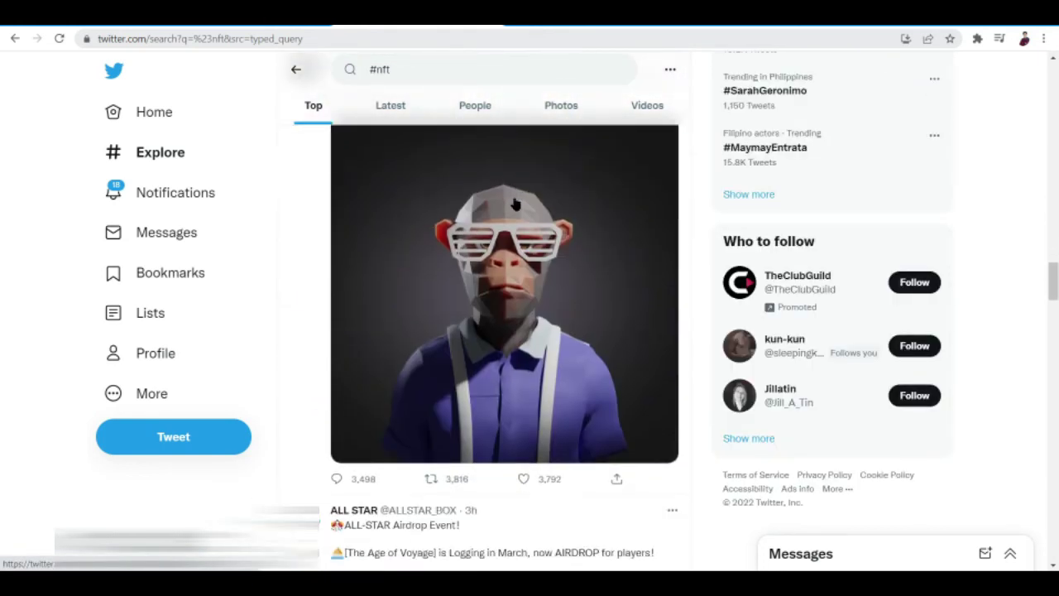
{"action": "scroll", "coordinate": [515, 203], "scroll_direction": "down", "scroll_amount": 10}
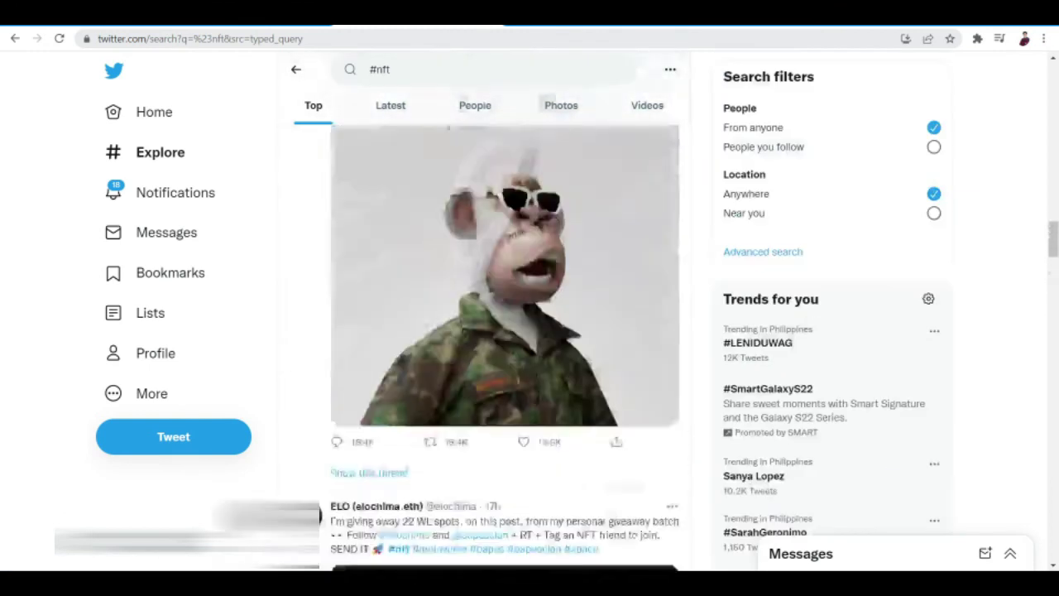
{"action": "scroll", "coordinate": [515, 204], "scroll_direction": "down", "scroll_amount": 5}
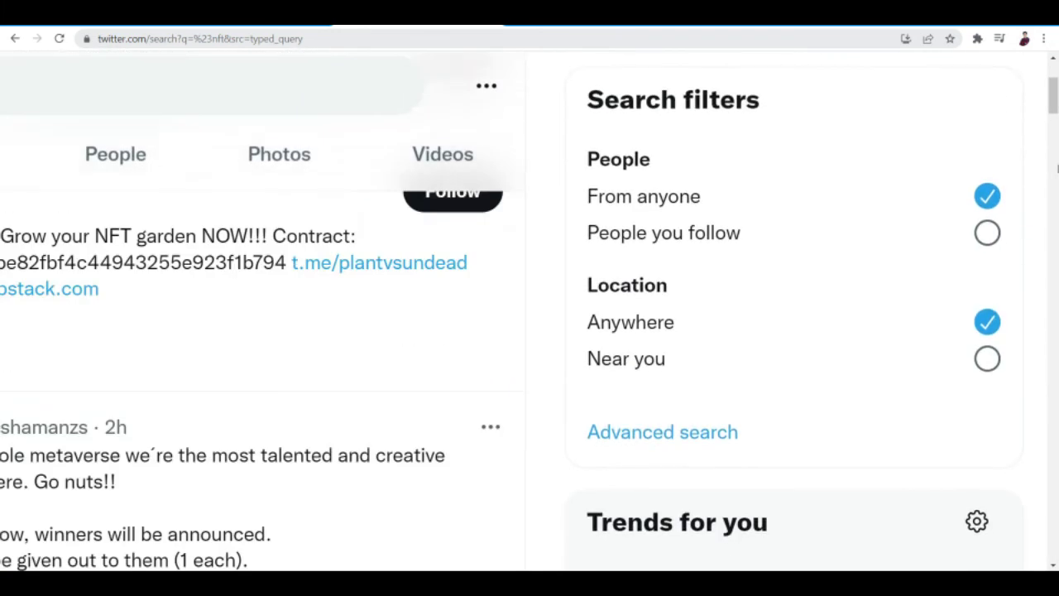
{"action": "scroll", "coordinate": [265, 331], "scroll_direction": "up", "scroll_amount": 10}
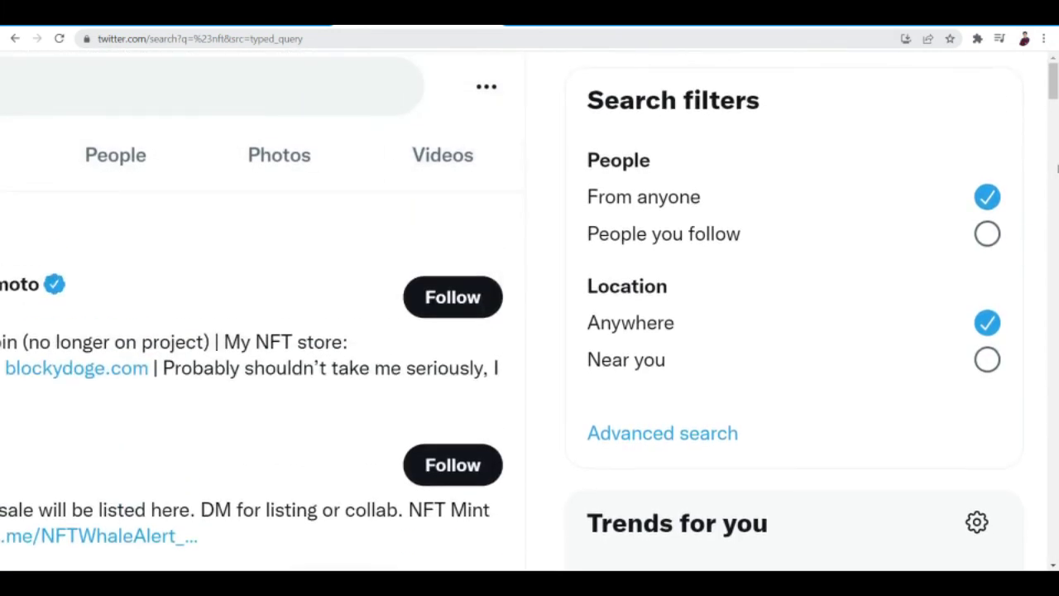
{"action": "scroll", "coordinate": [469, 239], "scroll_direction": "left", "scroll_amount": 5}
{"action": "scroll", "coordinate": [468, 240], "scroll_direction": "right", "scroll_amount": 5}
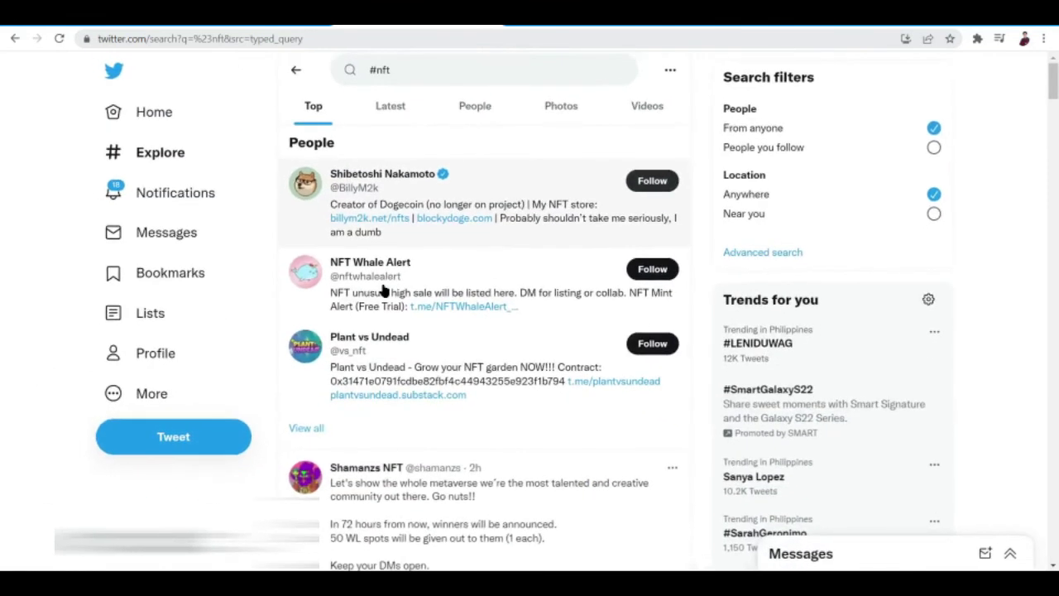
- Reopen the Social Media Bot's controls over the #nft results and review what its Like action does
{"action": "left_click", "coordinate": [977, 39]}
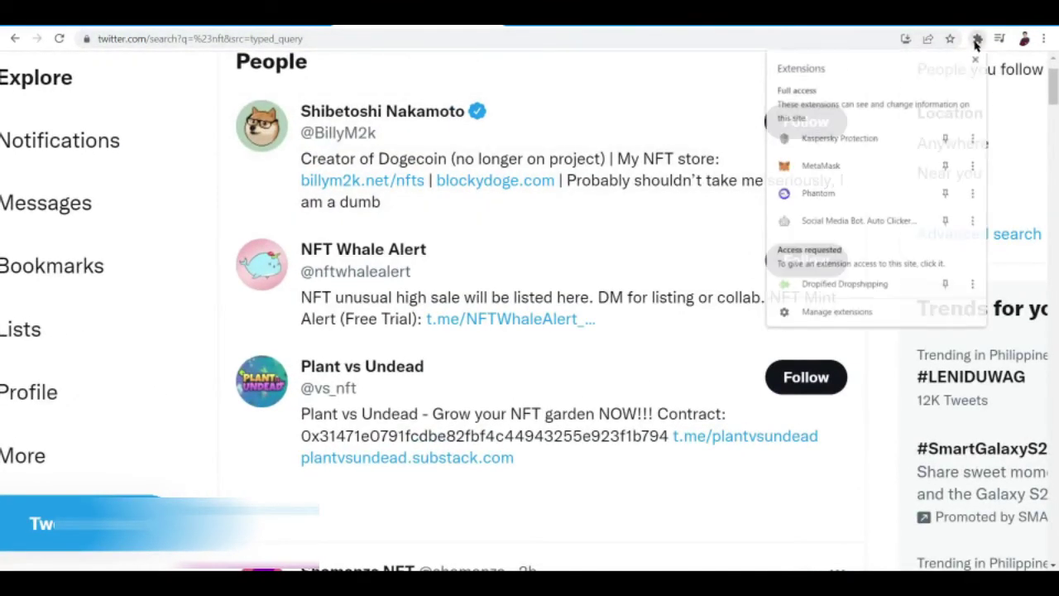
{"action": "left_click", "coordinate": [842, 221]}
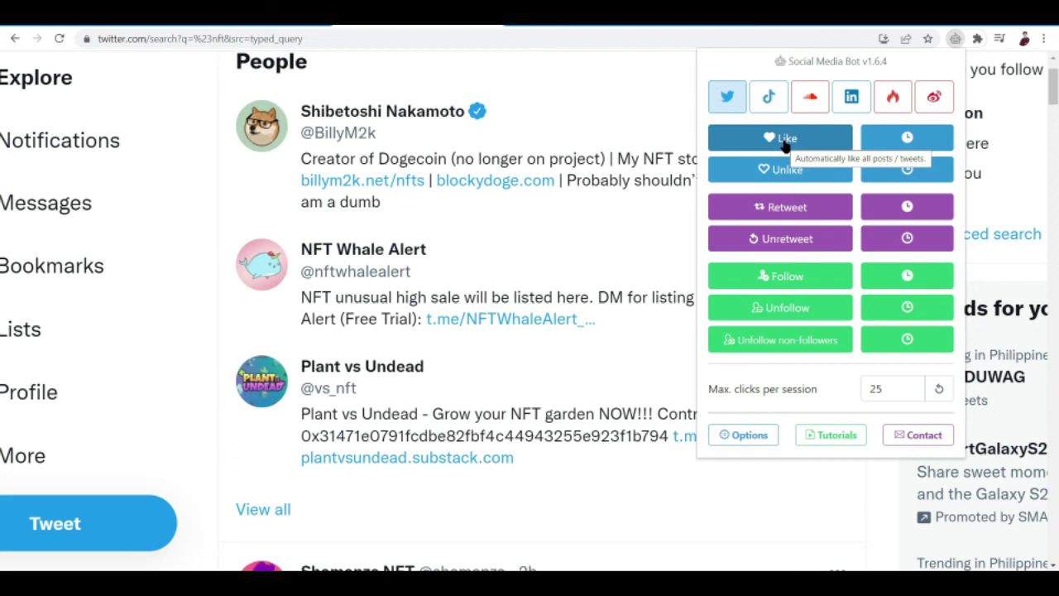
{"action": "scroll", "coordinate": [527, 215], "scroll_direction": "down", "scroll_amount": 3}
{"action": "scroll", "coordinate": [527, 215], "scroll_direction": "up", "scroll_amount": 4}
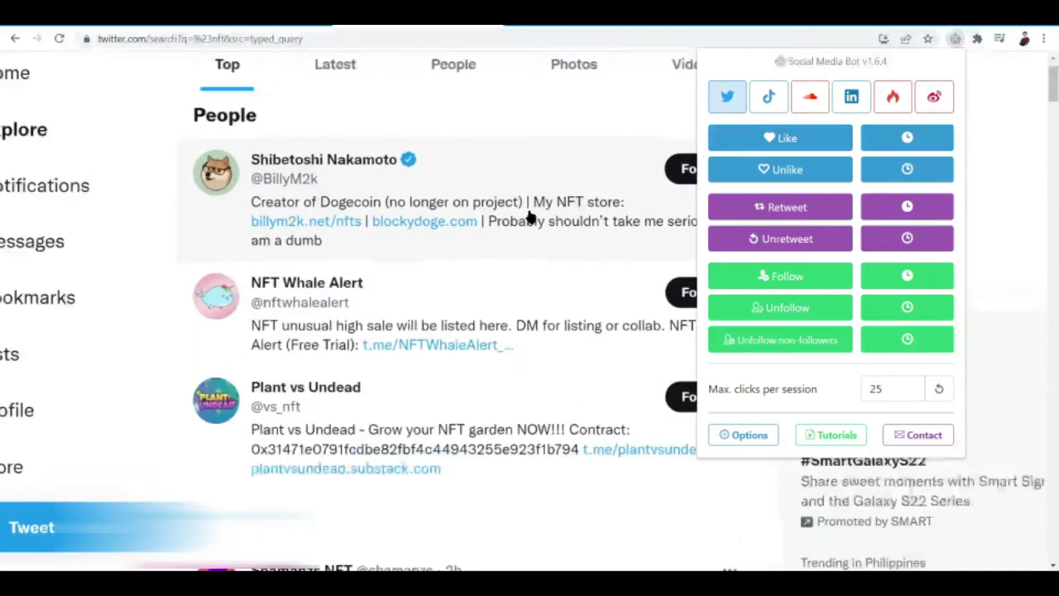